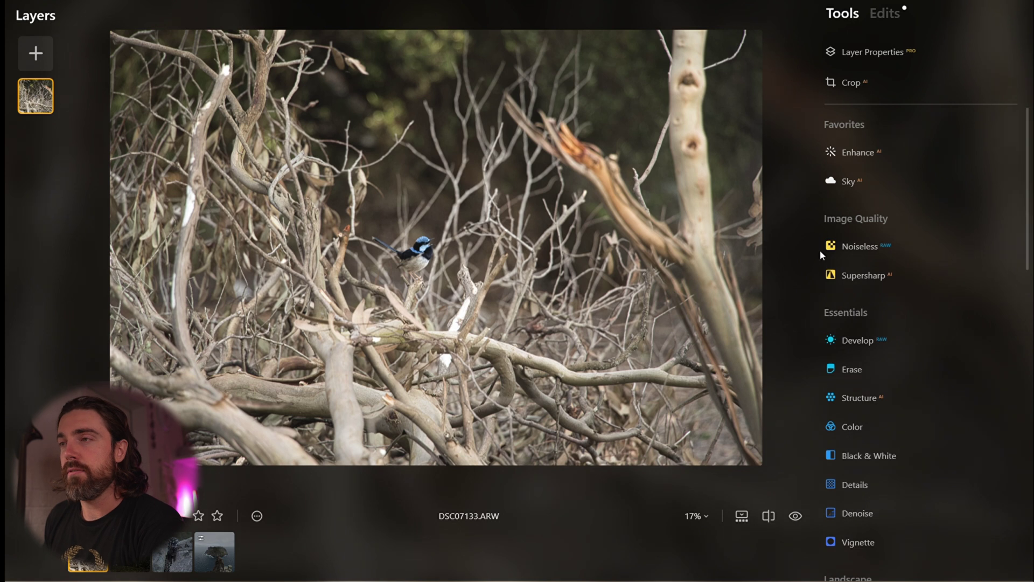
Step: Crop the photo in its original ratio to a tight frame around the blue bird and inspect the bird at 100%
{"action": "left_click", "coordinate": [865, 96]}
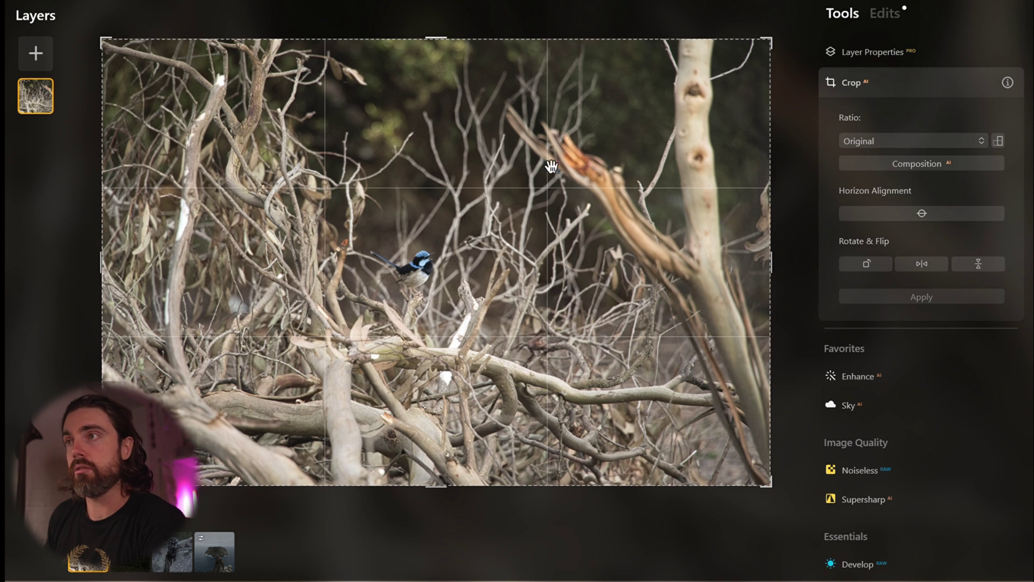
{"action": "mouse_move", "coordinate": [765, 52]}
{"action": "left_click_drag", "start_coordinate": [765, 52], "coordinate": [604, 150]}
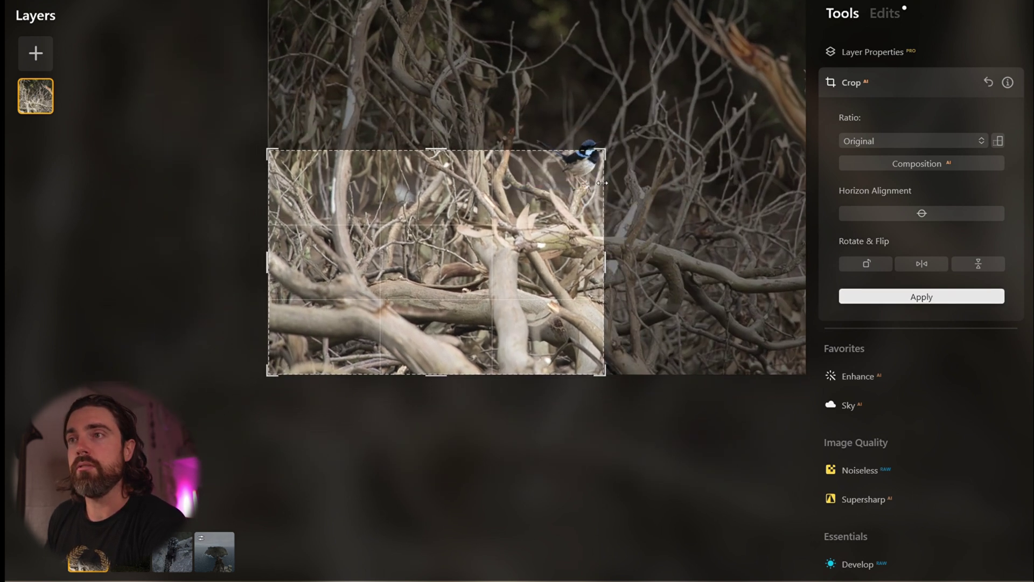
{"action": "left_click_drag", "start_coordinate": [445, 276], "coordinate": [369, 362]}
{"action": "mouse_move", "coordinate": [295, 364]}
{"action": "left_click_drag", "start_coordinate": [296, 364], "coordinate": [309, 354]}
{"action": "left_click_drag", "start_coordinate": [418, 322], "coordinate": [461, 303]}
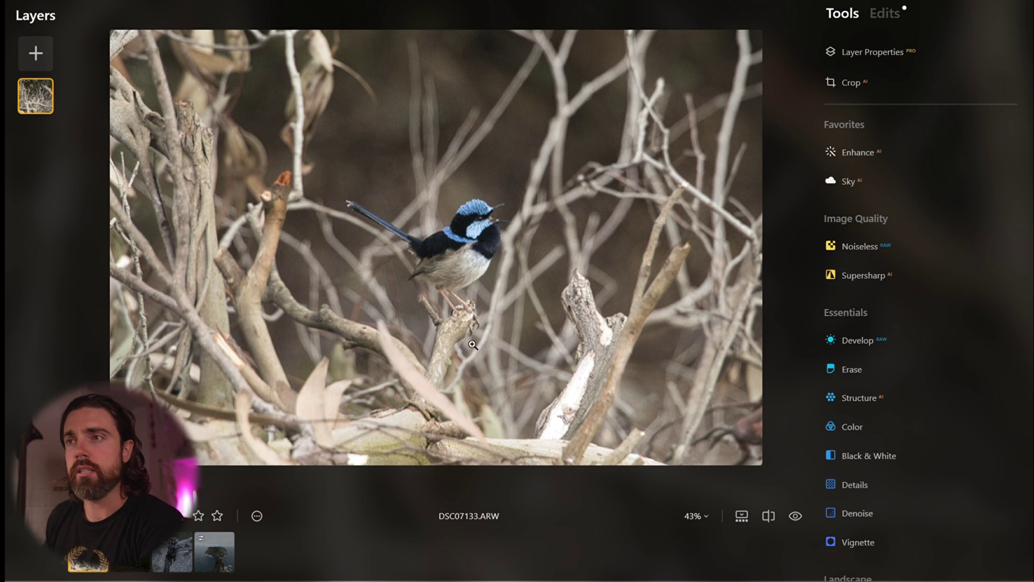
{"action": "left_click", "coordinate": [473, 224]}
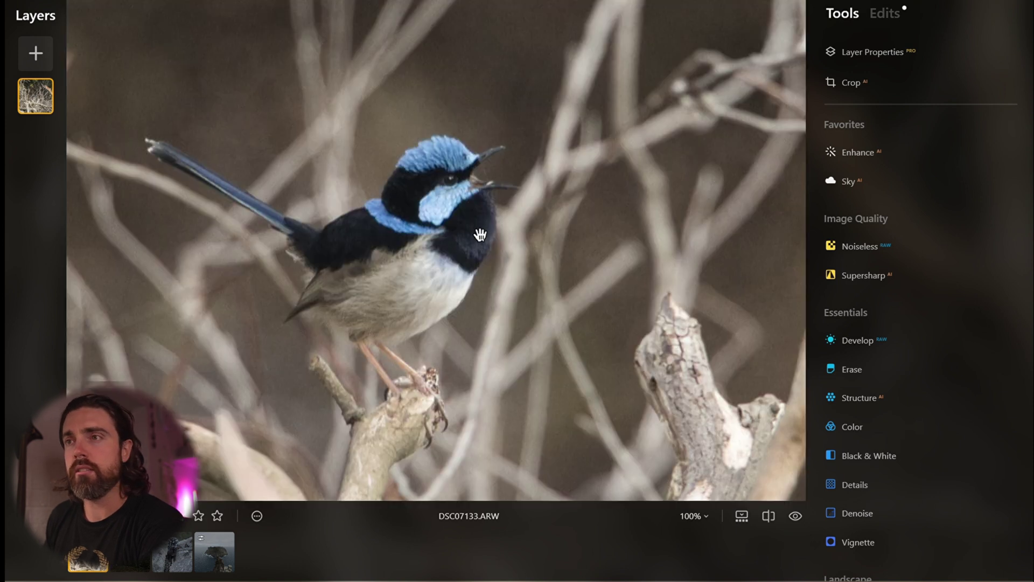
{"action": "left_click", "coordinate": [399, 253]}
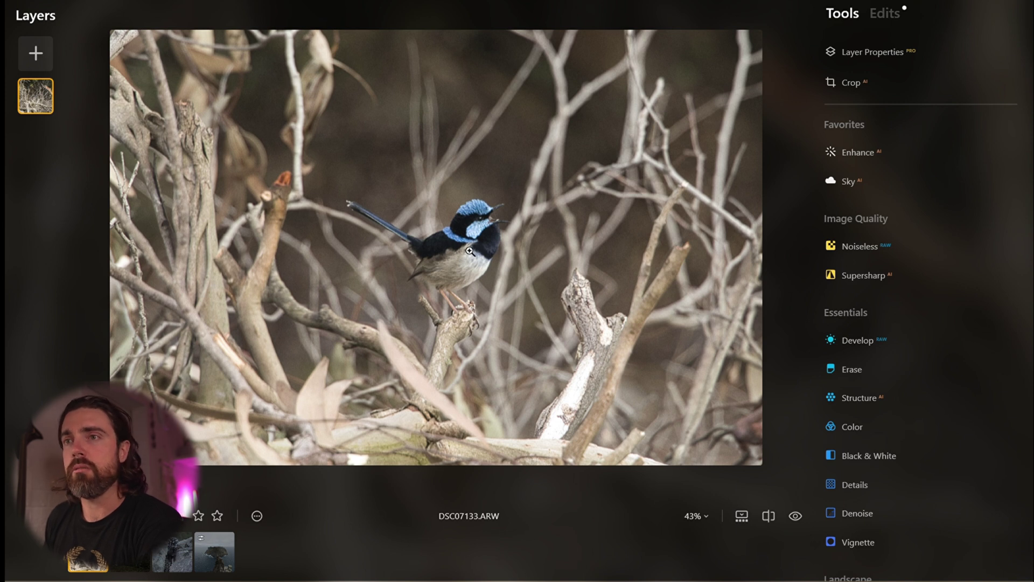
Step: Reopen the crop and reframe it slightly wider around the bird and surrounding branches
{"action": "left_click", "coordinate": [859, 83]}
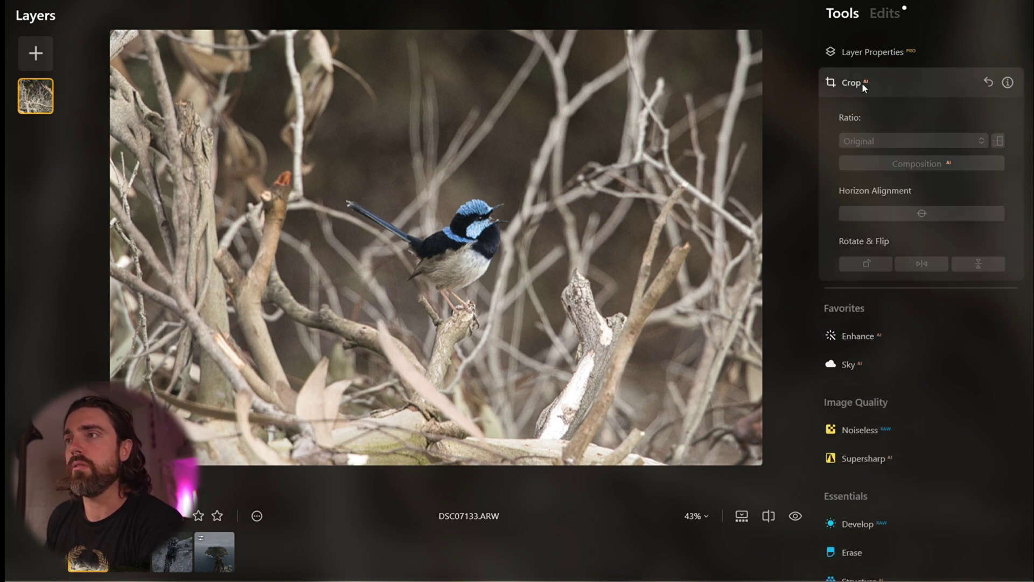
{"action": "mouse_move", "coordinate": [506, 278]}
{"action": "left_mouse_down"}
{"action": "mouse_move", "coordinate": [496, 284]}
{"action": "mouse_move", "coordinate": [507, 278]}
{"action": "left_mouse_up"}
{"action": "left_click_drag", "start_coordinate": [563, 344], "coordinate": [581, 360]}
{"action": "left_click_drag", "start_coordinate": [433, 302], "coordinate": [440, 307]}
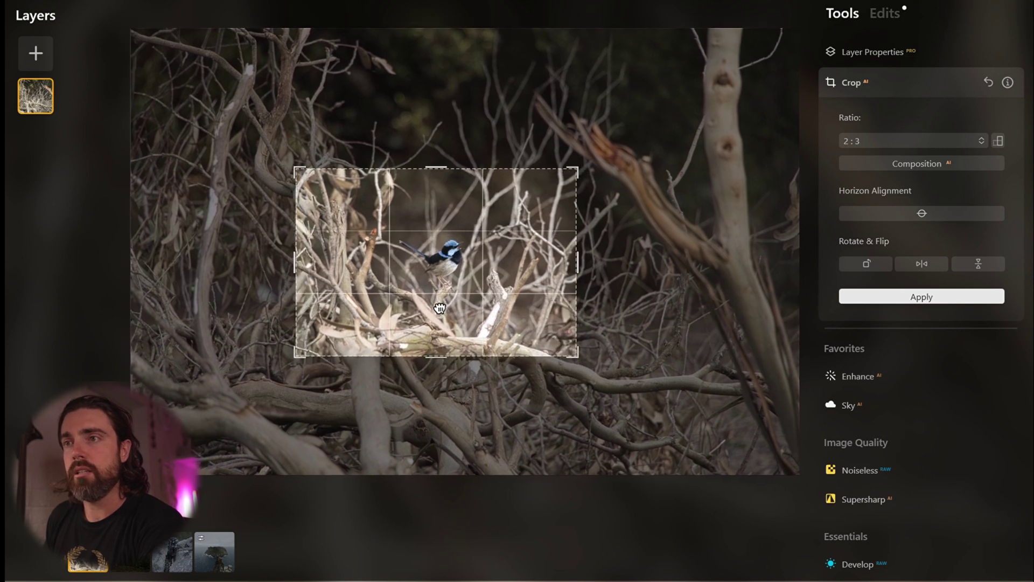
{"action": "left_click_drag", "start_coordinate": [578, 173], "coordinate": [584, 175]}
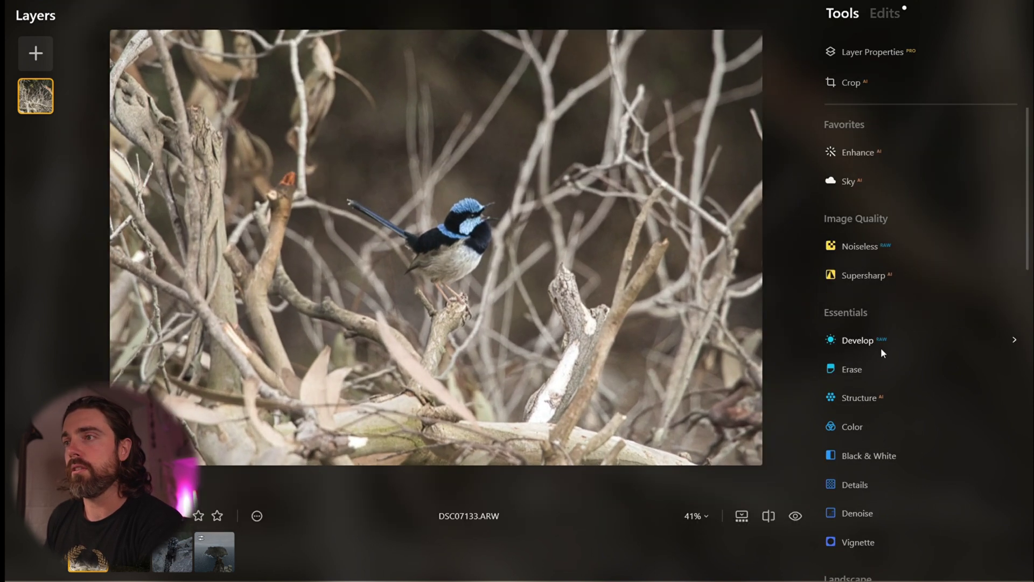
Step: In Develop, set Exposure to -0.55, Smart Contrast to 20, Highlights to -34, Shadows to 23, Whites to 3 and Blacks to -13
{"action": "left_click", "coordinate": [880, 345]}
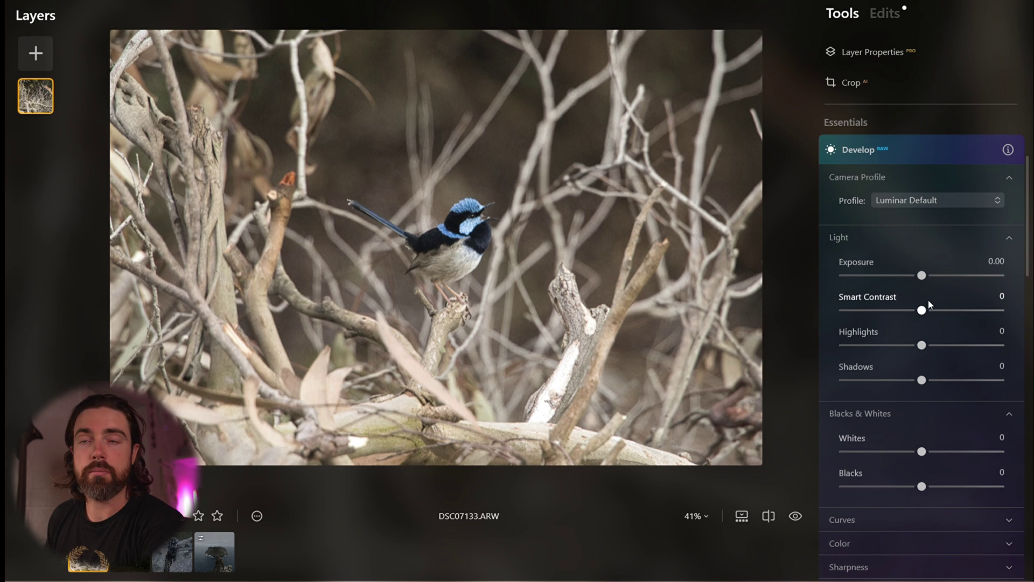
{"action": "left_click_drag", "start_coordinate": [928, 313], "coordinate": [937, 315]}
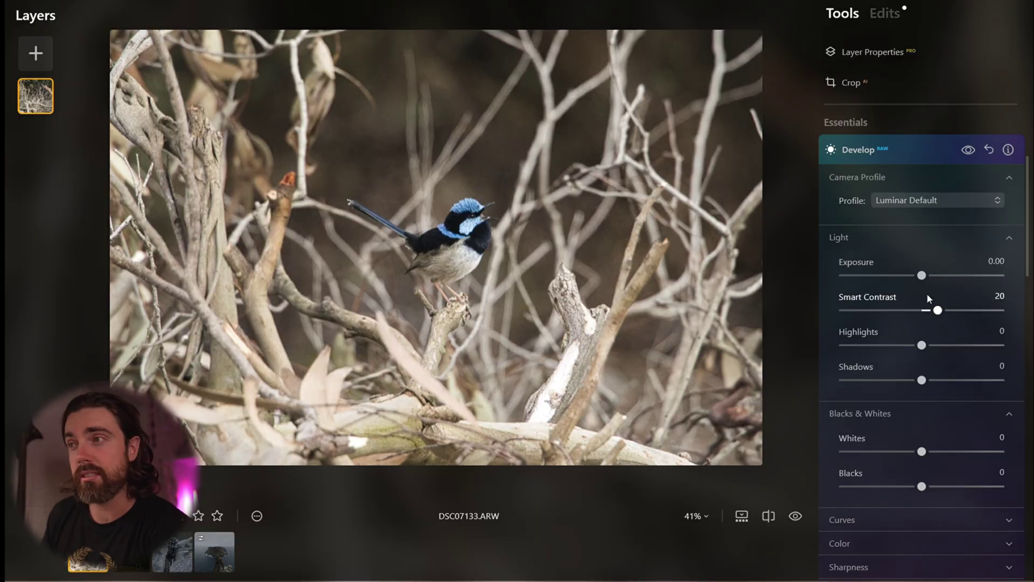
{"action": "left_click_drag", "start_coordinate": [922, 276], "coordinate": [916, 282]}
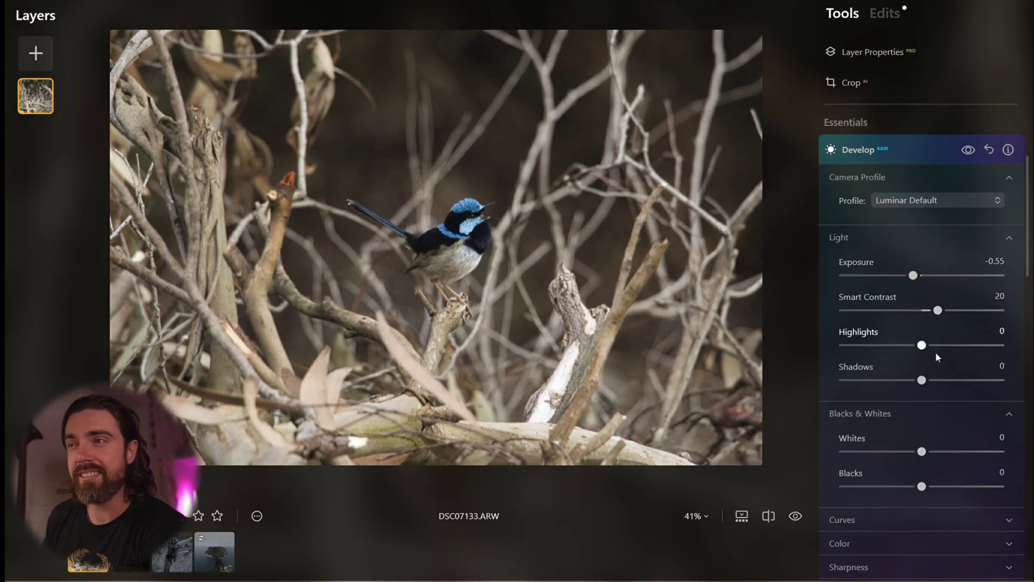
{"action": "left_click_drag", "start_coordinate": [932, 379], "coordinate": [946, 380]}
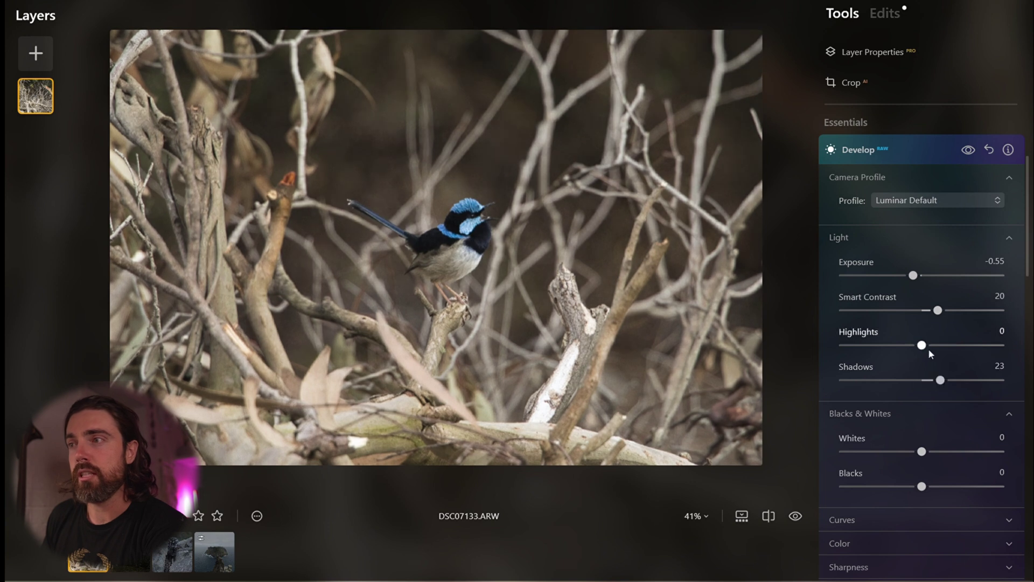
{"action": "left_click_drag", "start_coordinate": [896, 349], "coordinate": [876, 349]}
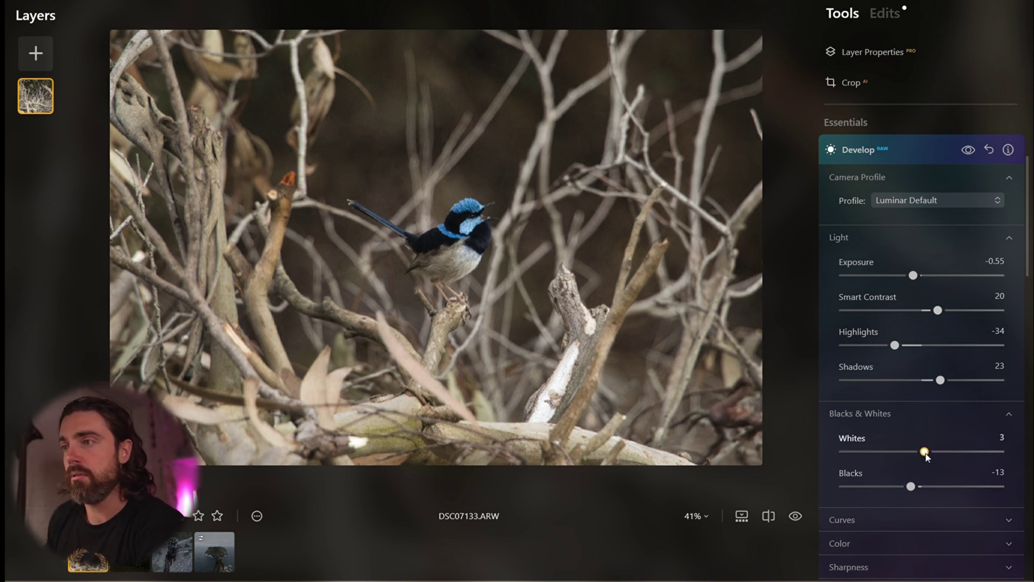
Step: Shape the Develop tone curve with one point in the shadows and a slightly raised point in the highlights
{"action": "scroll", "coordinate": [894, 453], "scroll_direction": "down", "scroll_amount": 3}
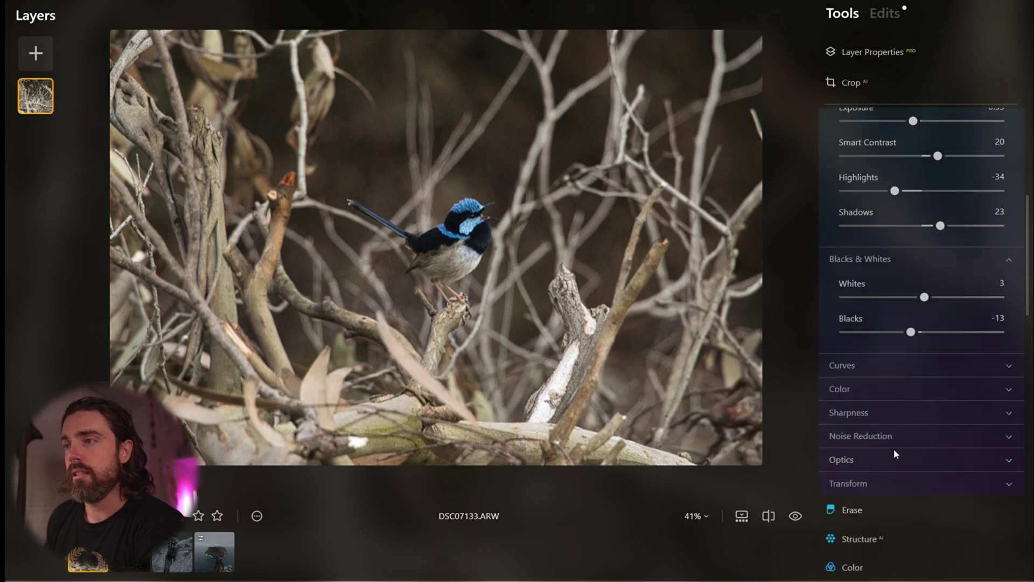
{"action": "left_click", "coordinate": [895, 360]}
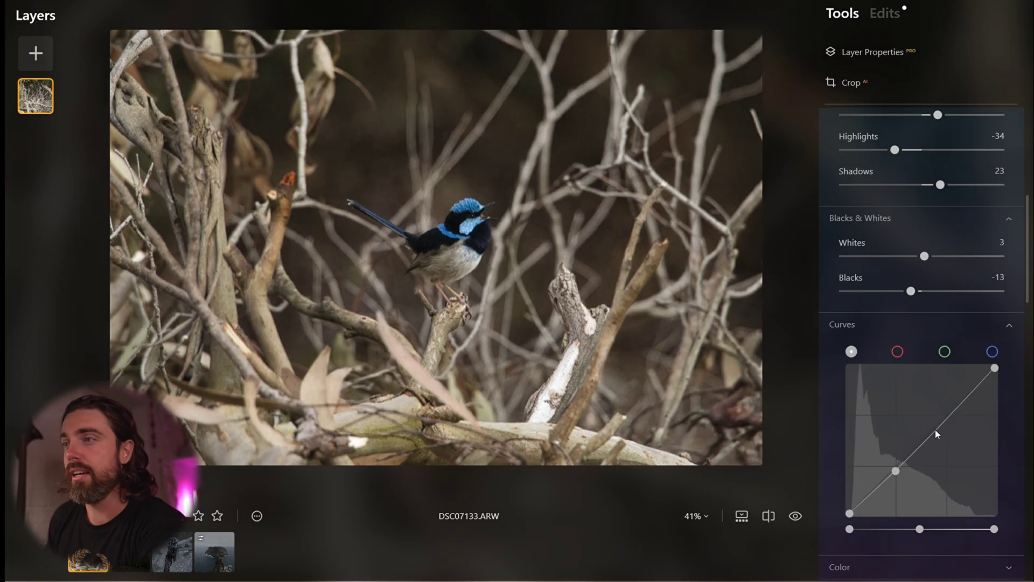
{"action": "left_click", "coordinate": [940, 421]}
{"action": "left_click_drag", "start_coordinate": [941, 420], "coordinate": [940, 418]}
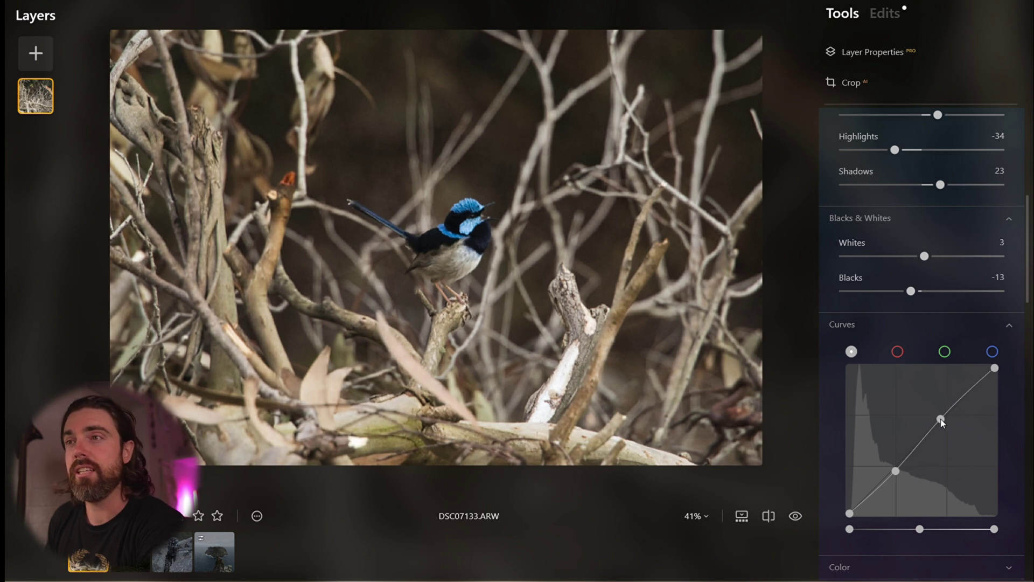
{"action": "left_click", "coordinate": [929, 327]}
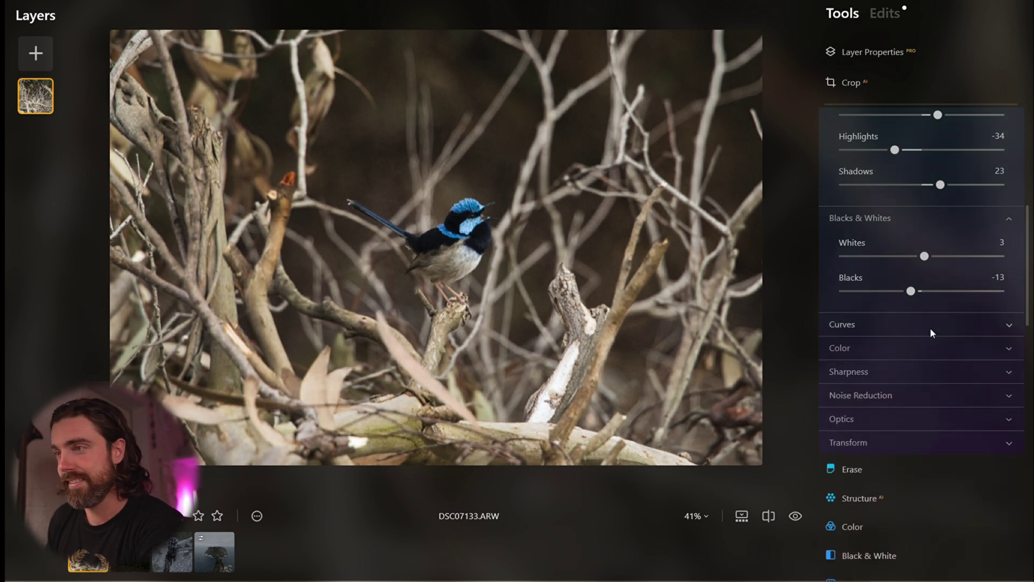
Step: Set the Develop color saturation to 8 and close the Develop adjustments
{"action": "left_click", "coordinate": [933, 348]}
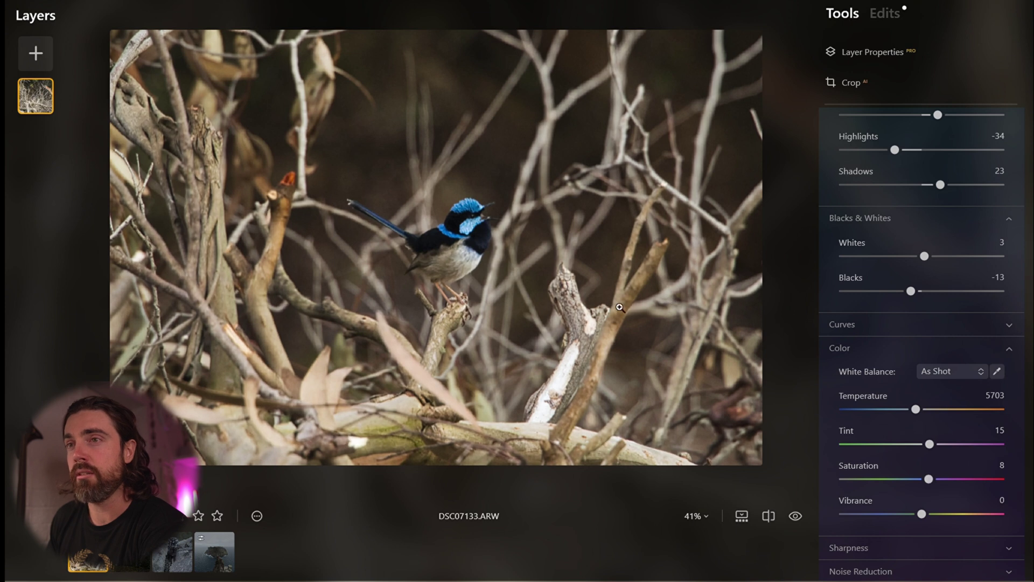
{"action": "left_click", "coordinate": [875, 347]}
{"action": "scroll", "coordinate": [876, 334], "scroll_direction": "up", "scroll_amount": 5}
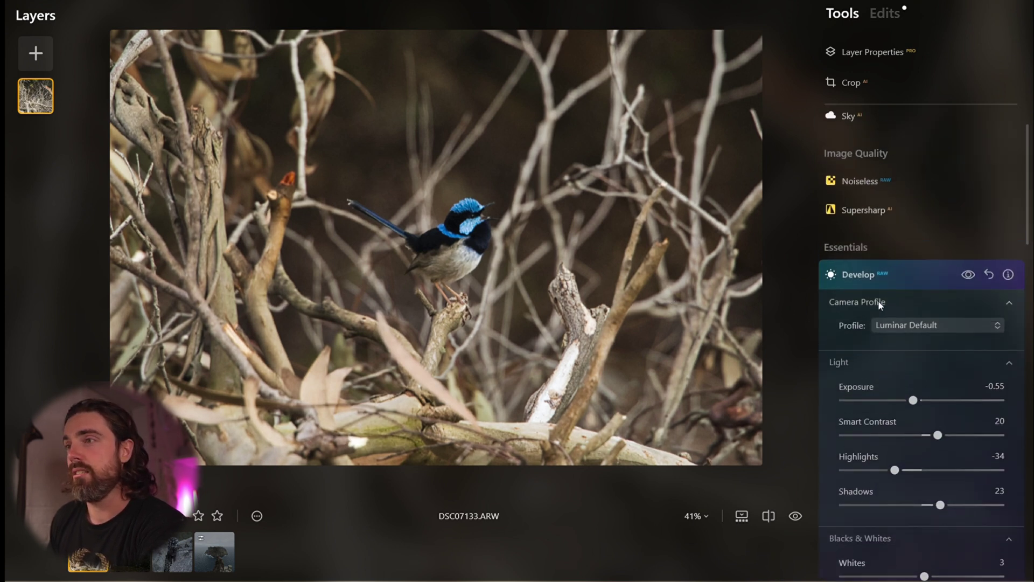
{"action": "left_click", "coordinate": [919, 275]}
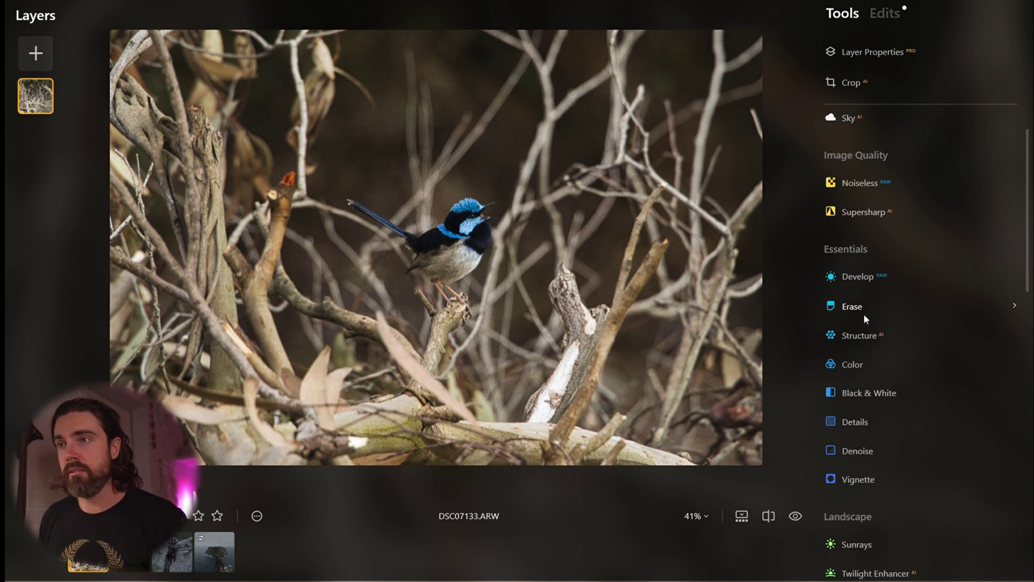
Step: Darken the photo's edges with a Vignette amount of -69
{"action": "scroll", "coordinate": [866, 315], "scroll_direction": "down", "scroll_amount": 3}
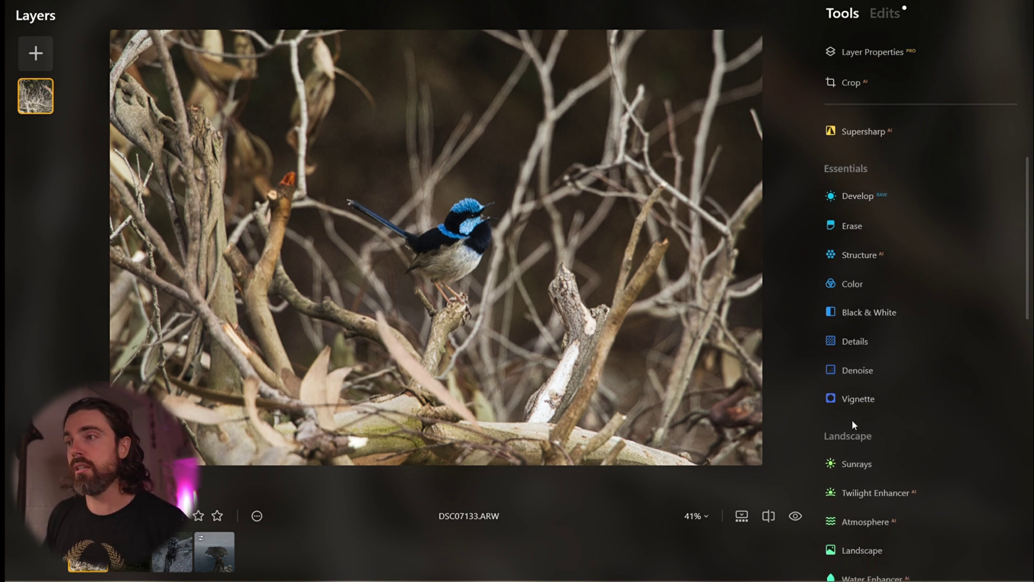
{"action": "left_click", "coordinate": [866, 402]}
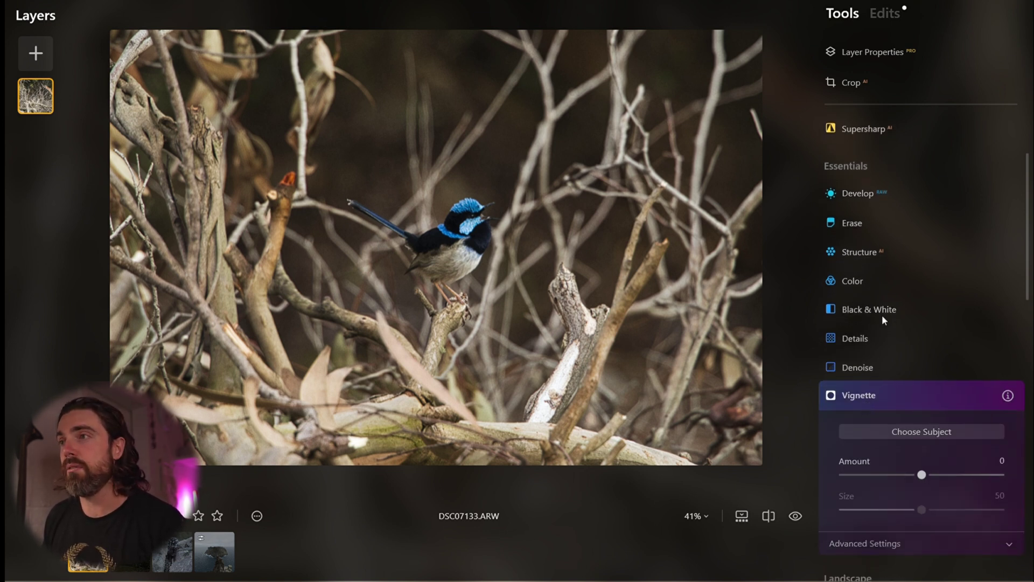
{"action": "left_click_drag", "start_coordinate": [923, 477], "coordinate": [922, 479]}
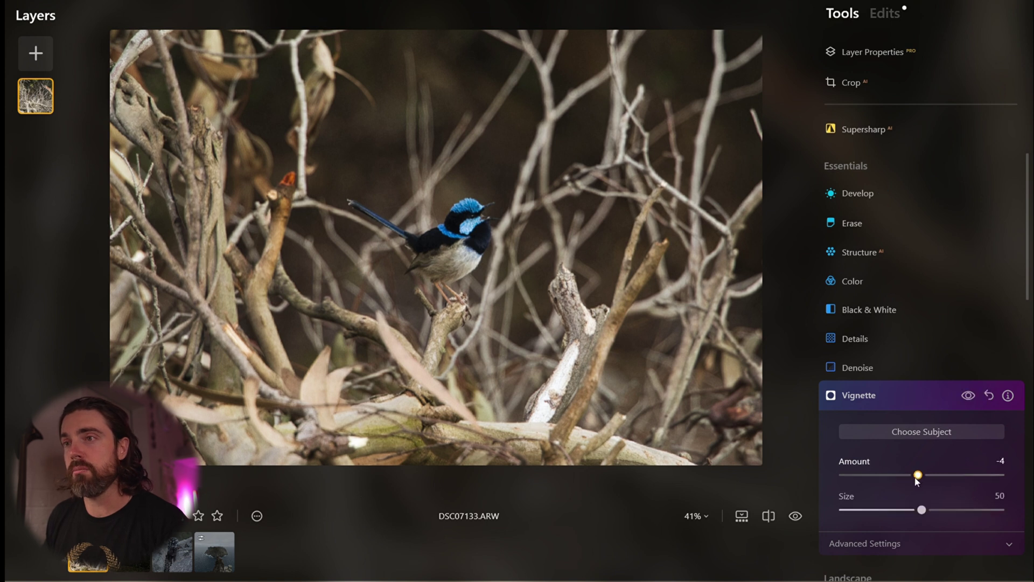
{"action": "mouse_move", "coordinate": [864, 481]}
{"action": "left_mouse_down"}
{"action": "mouse_move", "coordinate": [852, 480]}
{"action": "mouse_move", "coordinate": [868, 482]}
{"action": "left_mouse_up"}
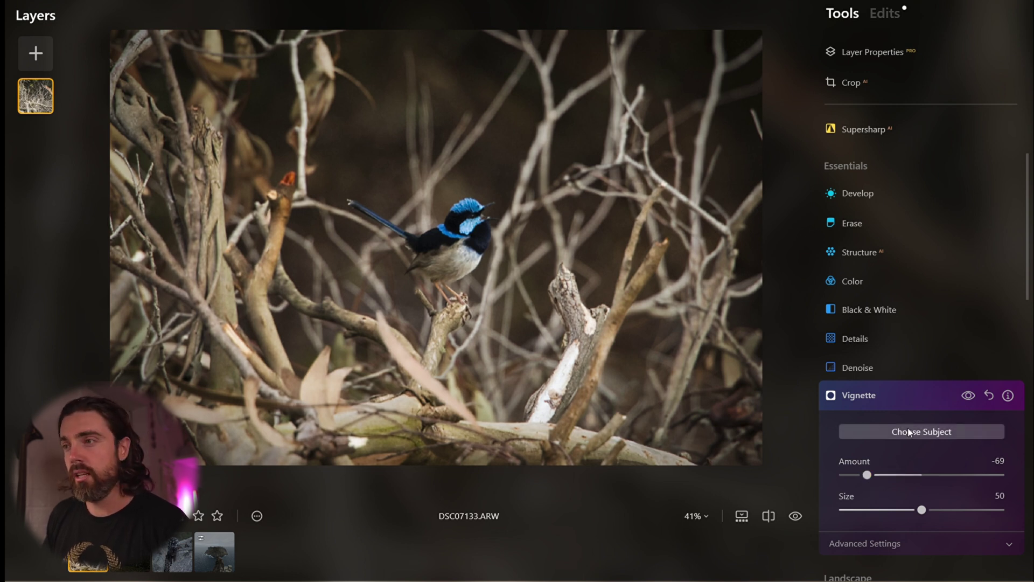
{"action": "left_click", "coordinate": [910, 400]}
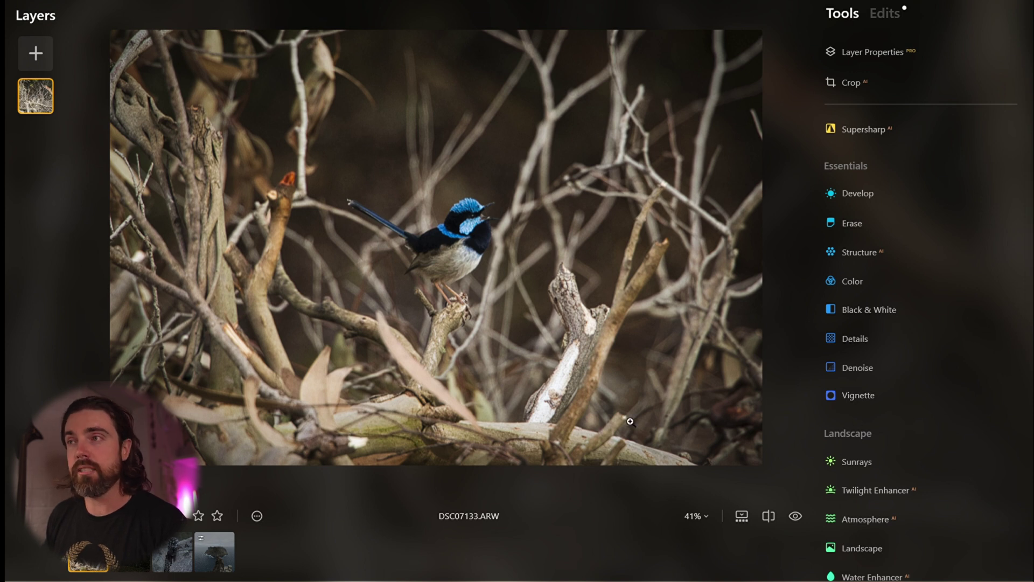
{"action": "left_click", "coordinate": [857, 193]}
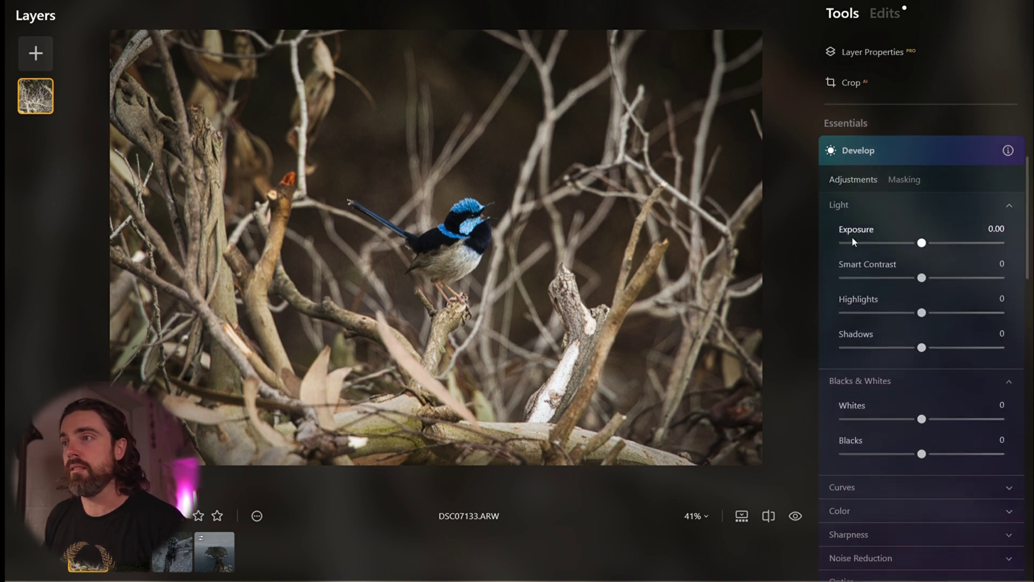
{"action": "left_click", "coordinate": [898, 186]}
{"action": "left_click", "coordinate": [873, 274]}
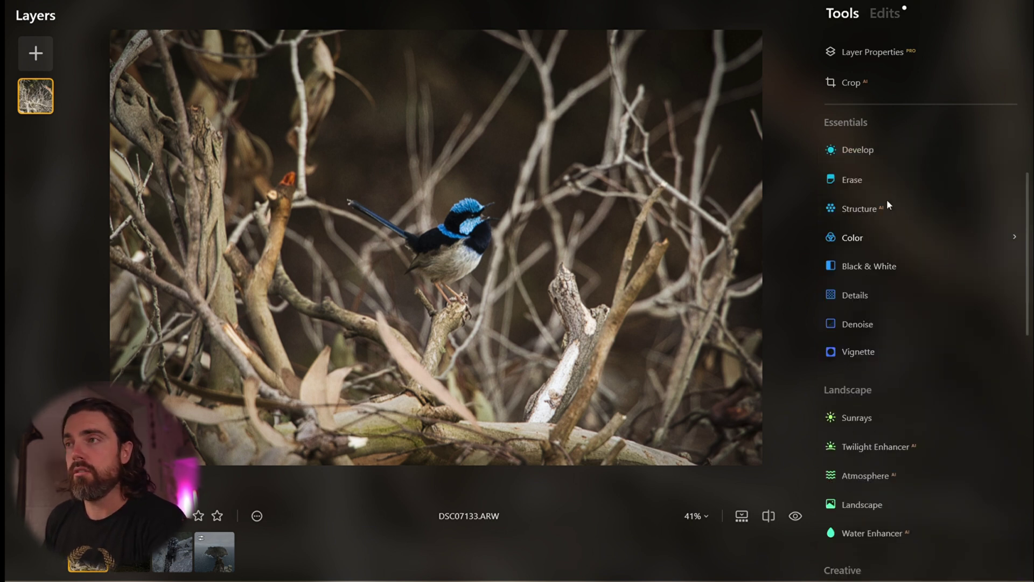
Step: Start a brush mask for a new Develop adjustment and reduce the painting brush to size 33
{"action": "left_click", "coordinate": [892, 149]}
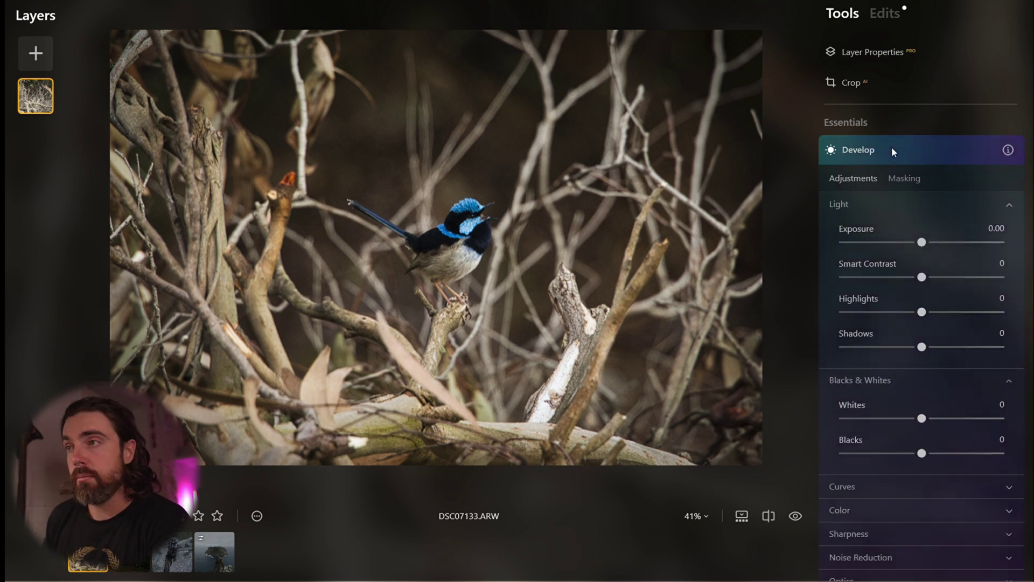
{"action": "left_click", "coordinate": [898, 182]}
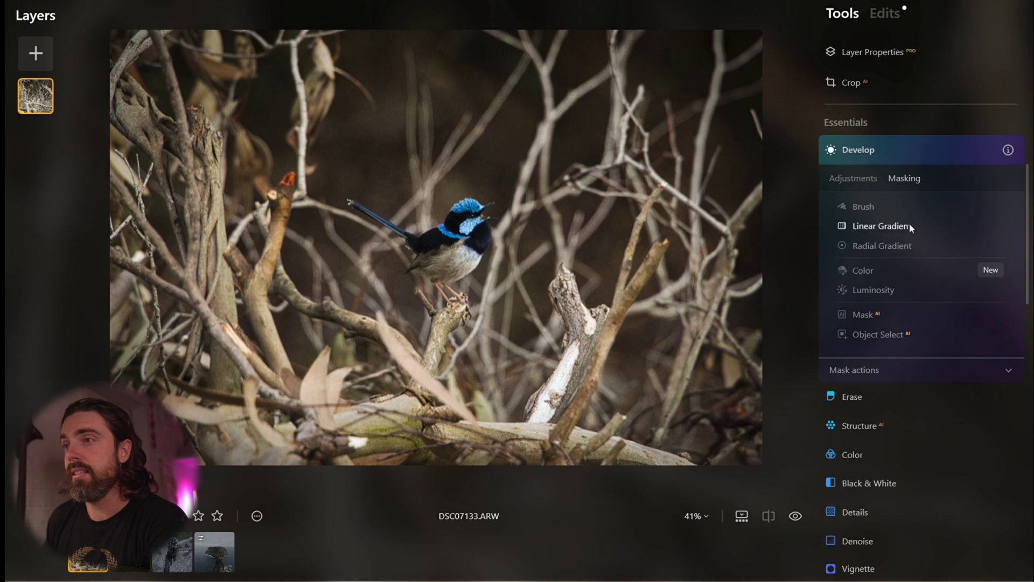
{"action": "left_click", "coordinate": [867, 208]}
{"action": "key", "text": "bracketleft"}
{"action": "key", "text": "bracketleft"}
{"action": "key", "text": "bracketleft"}
{"action": "key", "text": "bracketleft"}
{"action": "key", "text": "bracketleft"}
{"action": "key", "text": "bracketleft"}
{"action": "key", "text": "bracketleft"}
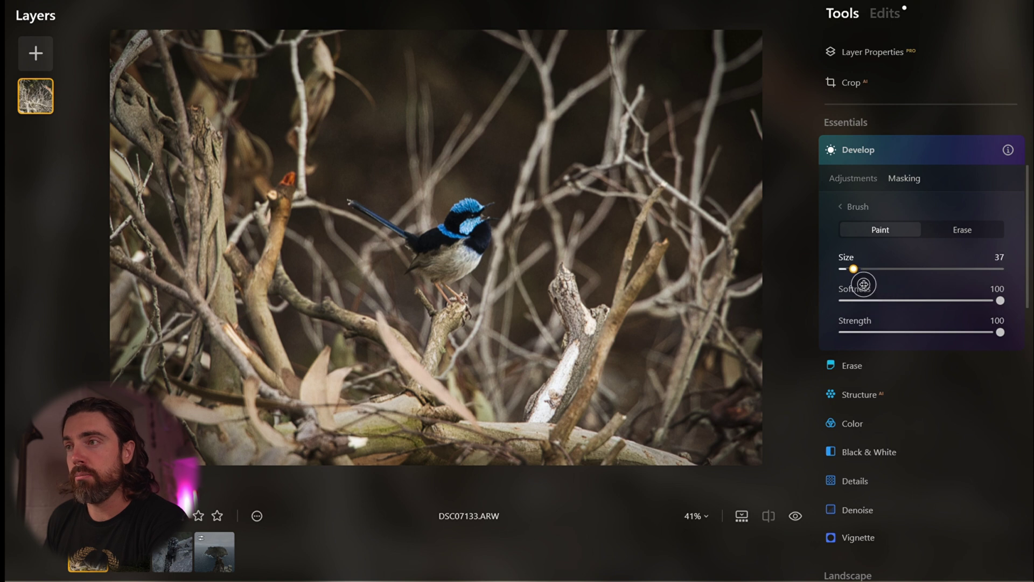
Step: Paint the brush mask over the bird's head, body and tail
{"action": "mouse_move", "coordinate": [455, 276]}
{"action": "left_mouse_down"}
{"action": "mouse_move", "coordinate": [488, 259]}
{"action": "mouse_move", "coordinate": [455, 283]}
{"action": "mouse_move", "coordinate": [474, 259]}
{"action": "mouse_move", "coordinate": [447, 266]}
{"action": "mouse_move", "coordinate": [455, 249]}
{"action": "mouse_move", "coordinate": [439, 253]}
{"action": "mouse_move", "coordinate": [481, 229]}
{"action": "mouse_move", "coordinate": [472, 237]}
{"action": "mouse_move", "coordinate": [472, 222]}
{"action": "mouse_move", "coordinate": [466, 232]}
{"action": "mouse_move", "coordinate": [487, 231]}
{"action": "left_mouse_up"}
{"action": "mouse_move", "coordinate": [429, 269]}
{"action": "left_mouse_down"}
{"action": "mouse_move", "coordinate": [446, 266]}
{"action": "mouse_move", "coordinate": [439, 260]}
{"action": "left_mouse_up"}
{"action": "scroll", "coordinate": [439, 260], "scroll_direction": "down", "scroll_amount": 2}
{"action": "scroll", "coordinate": [439, 259], "scroll_direction": "up", "scroll_amount": 4}
{"action": "scroll", "coordinate": [395, 239], "scroll_direction": "up", "scroll_amount": 6}
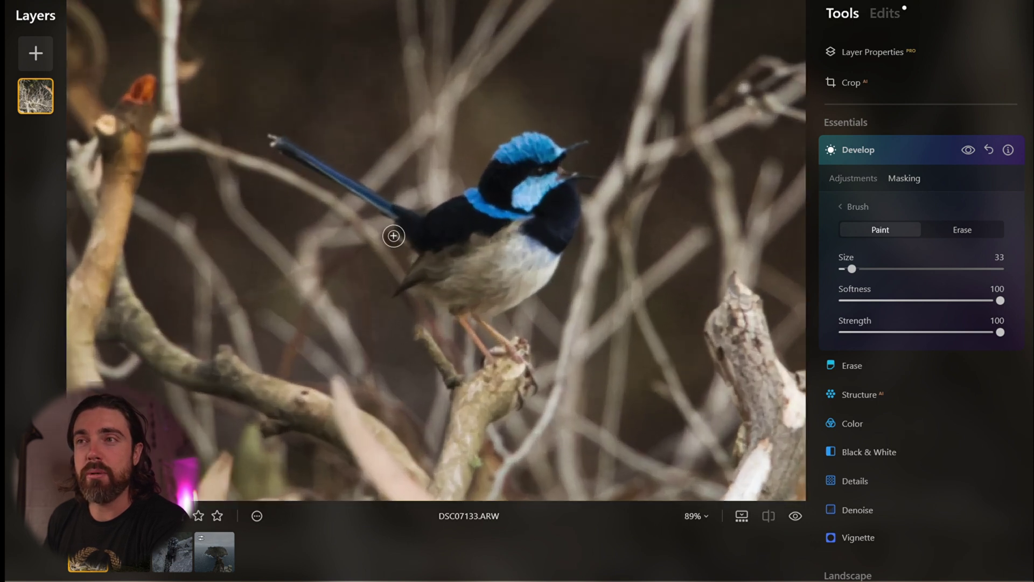
{"action": "mouse_move", "coordinate": [450, 254]}
{"action": "left_mouse_down"}
{"action": "mouse_move", "coordinate": [420, 231]}
{"action": "mouse_move", "coordinate": [463, 284]}
{"action": "mouse_move", "coordinate": [419, 247]}
{"action": "mouse_move", "coordinate": [449, 287]}
{"action": "mouse_move", "coordinate": [413, 250]}
{"action": "mouse_move", "coordinate": [409, 266]}
{"action": "mouse_move", "coordinate": [428, 229]}
{"action": "mouse_move", "coordinate": [352, 200]}
{"action": "mouse_move", "coordinate": [431, 229]}
{"action": "mouse_move", "coordinate": [386, 201]}
{"action": "mouse_move", "coordinate": [484, 242]}
{"action": "mouse_move", "coordinate": [311, 174]}
{"action": "mouse_move", "coordinate": [240, 112]}
{"action": "mouse_move", "coordinate": [410, 210]}
{"action": "mouse_move", "coordinate": [103, 36]}
{"action": "left_mouse_up"}
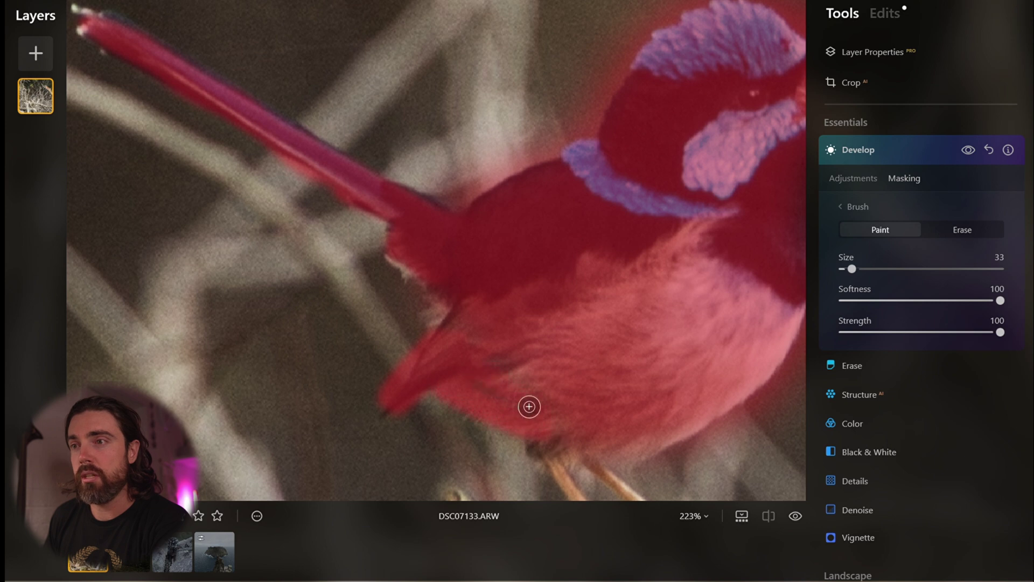
{"action": "key", "text": "ctrl+0"}
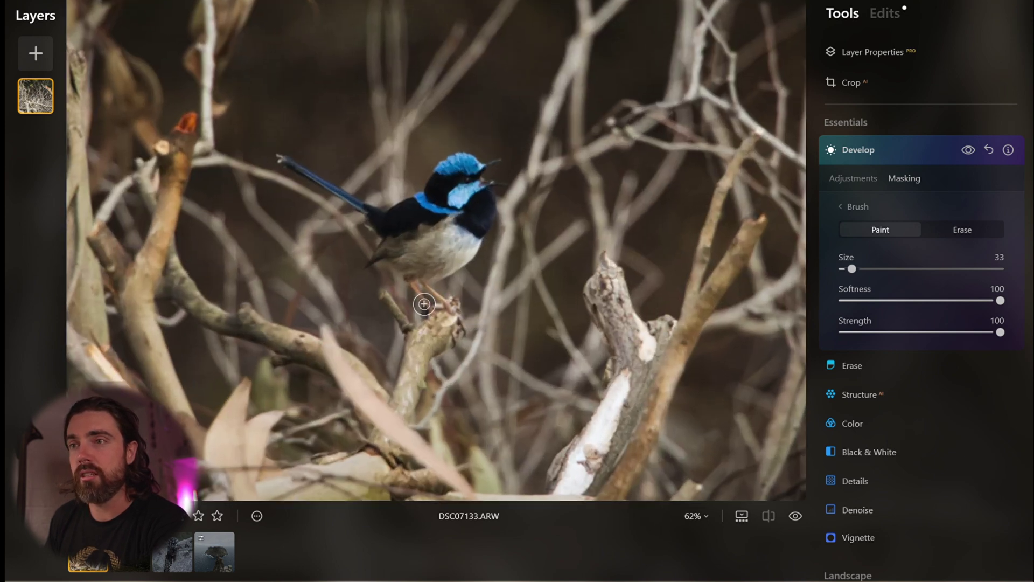
Step: Touch up the brush mask around the bird's legs and remaining unpainted edges
{"action": "scroll", "coordinate": [418, 307], "scroll_direction": "up", "scroll_amount": 6}
{"action": "mouse_move", "coordinate": [496, 263]}
{"action": "left_mouse_down"}
{"action": "mouse_move", "coordinate": [660, 473]}
{"action": "mouse_move", "coordinate": [570, 379]}
{"action": "mouse_move", "coordinate": [641, 477]}
{"action": "mouse_move", "coordinate": [502, 254]}
{"action": "mouse_move", "coordinate": [406, 143]}
{"action": "mouse_move", "coordinate": [570, 371]}
{"action": "left_mouse_up"}
{"action": "scroll", "coordinate": [563, 192], "scroll_direction": "down", "scroll_amount": 1}
{"action": "mouse_move", "coordinate": [561, 186]}
{"action": "left_mouse_down"}
{"action": "mouse_move", "coordinate": [744, 350]}
{"action": "mouse_move", "coordinate": [767, 396]}
{"action": "mouse_move", "coordinate": [731, 337]}
{"action": "mouse_move", "coordinate": [740, 398]}
{"action": "mouse_move", "coordinate": [754, 386]}
{"action": "mouse_move", "coordinate": [768, 398]}
{"action": "mouse_move", "coordinate": [757, 350]}
{"action": "mouse_move", "coordinate": [540, 161]}
{"action": "mouse_move", "coordinate": [754, 345]}
{"action": "left_mouse_up"}
{"action": "mouse_move", "coordinate": [415, 132]}
{"action": "left_mouse_down"}
{"action": "mouse_move", "coordinate": [390, 130]}
{"action": "mouse_move", "coordinate": [449, 143]}
{"action": "mouse_move", "coordinate": [525, 135]}
{"action": "mouse_move", "coordinate": [462, 162]}
{"action": "mouse_move", "coordinate": [508, 171]}
{"action": "mouse_move", "coordinate": [514, 158]}
{"action": "mouse_move", "coordinate": [444, 128]}
{"action": "mouse_move", "coordinate": [409, 127]}
{"action": "mouse_move", "coordinate": [516, 111]}
{"action": "mouse_move", "coordinate": [381, 127]}
{"action": "mouse_move", "coordinate": [440, 123]}
{"action": "mouse_move", "coordinate": [465, 153]}
{"action": "mouse_move", "coordinate": [427, 174]}
{"action": "mouse_move", "coordinate": [529, 153]}
{"action": "left_mouse_up"}
{"action": "mouse_move", "coordinate": [423, 152]}
{"action": "left_mouse_down"}
{"action": "mouse_move", "coordinate": [388, 132]}
{"action": "mouse_move", "coordinate": [393, 149]}
{"action": "left_mouse_up"}
{"action": "key", "text": "ctrl+0"}
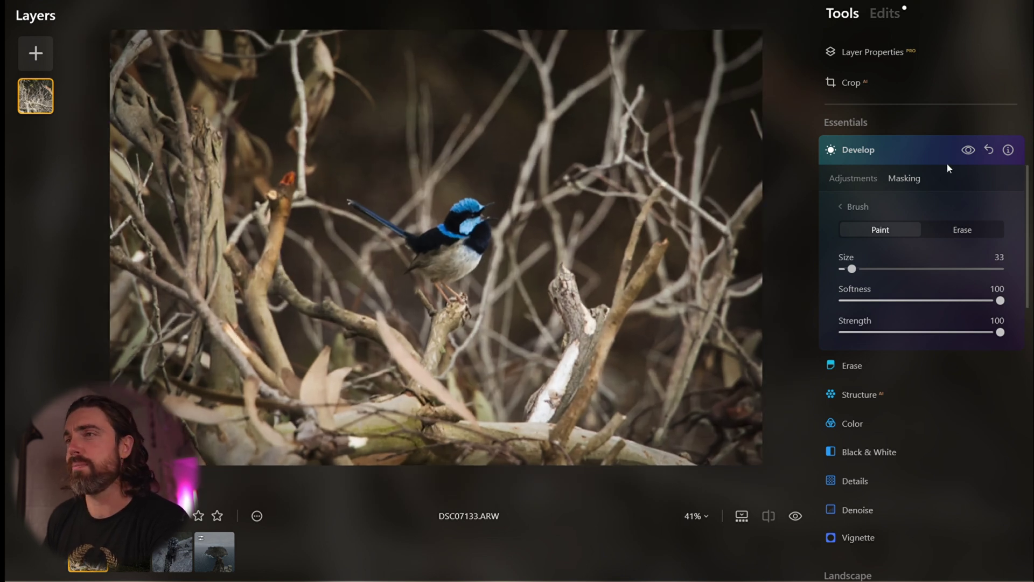
Step: Set the masked Develop Exposure to 2.55 to exaggerate the mask edges, and switch the mask brush to Erase
{"action": "left_click", "coordinate": [844, 180]}
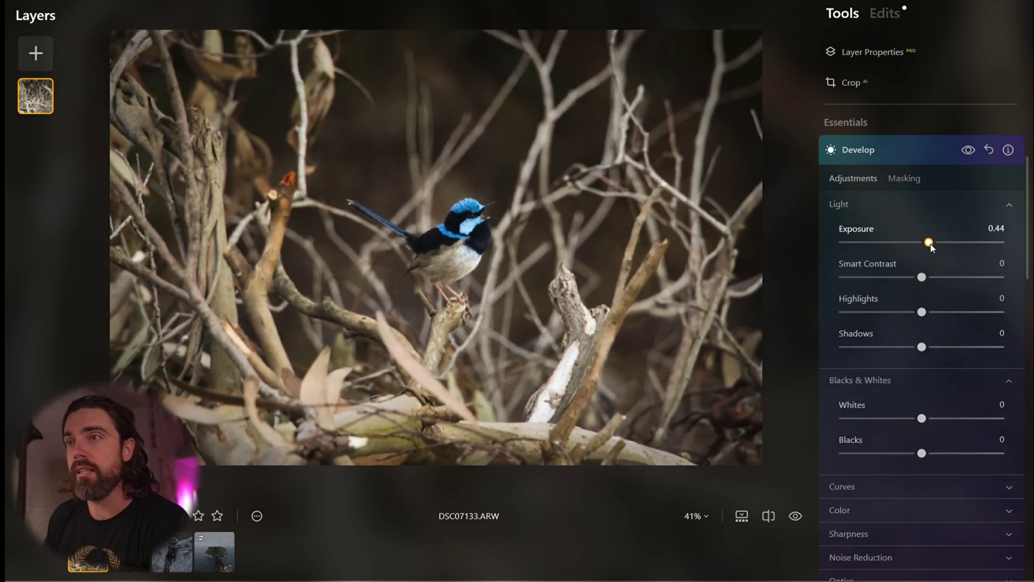
{"action": "left_click_drag", "start_coordinate": [925, 244], "coordinate": [962, 243]}
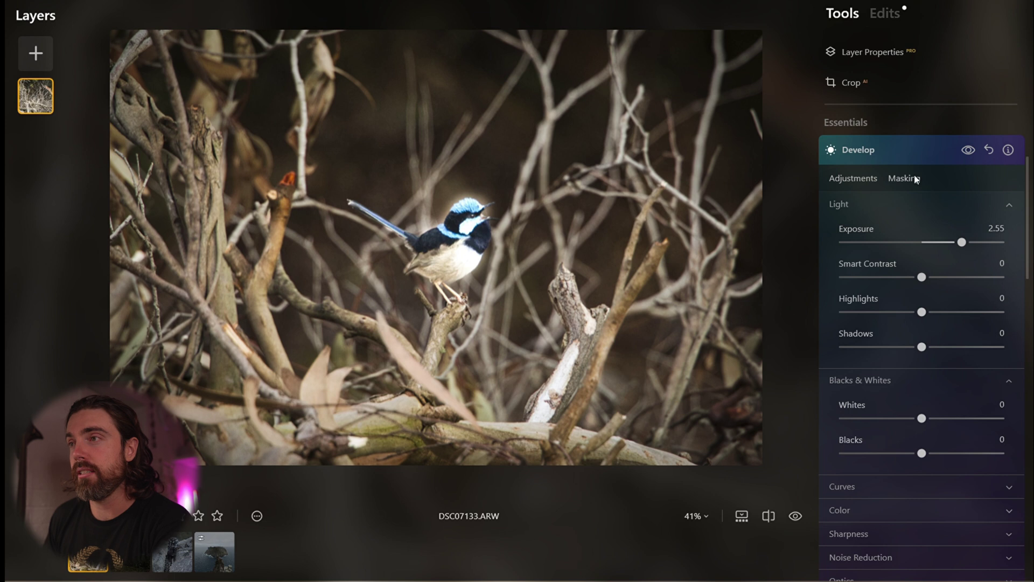
{"action": "left_click", "coordinate": [904, 178]}
{"action": "left_click", "coordinate": [961, 230]}
{"action": "scroll", "coordinate": [458, 212], "scroll_direction": "up", "scroll_amount": 3}
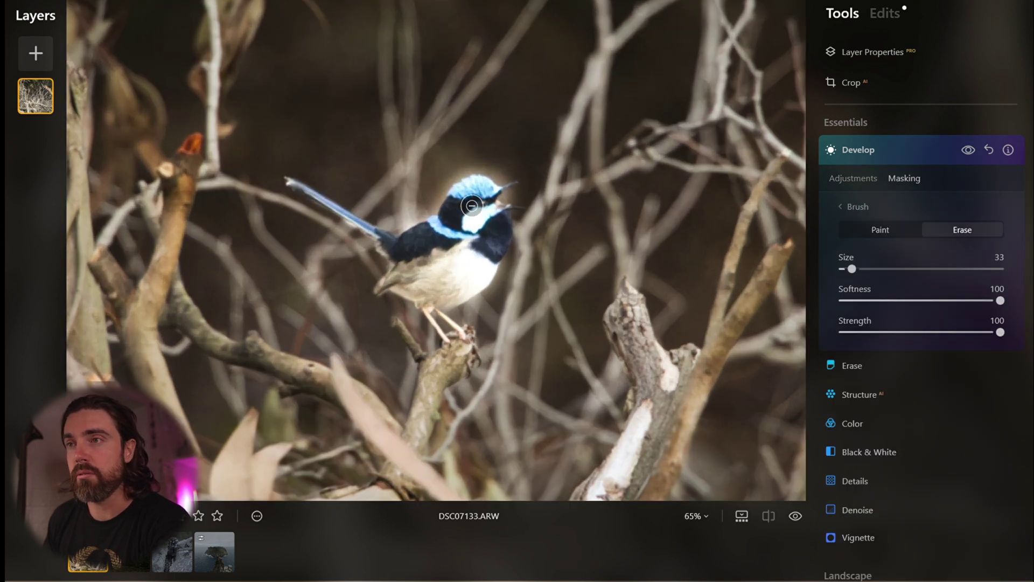
{"action": "scroll", "coordinate": [485, 192], "scroll_direction": "up", "scroll_amount": 9}
{"action": "scroll", "coordinate": [578, 192], "scroll_direction": "down", "scroll_amount": 4}
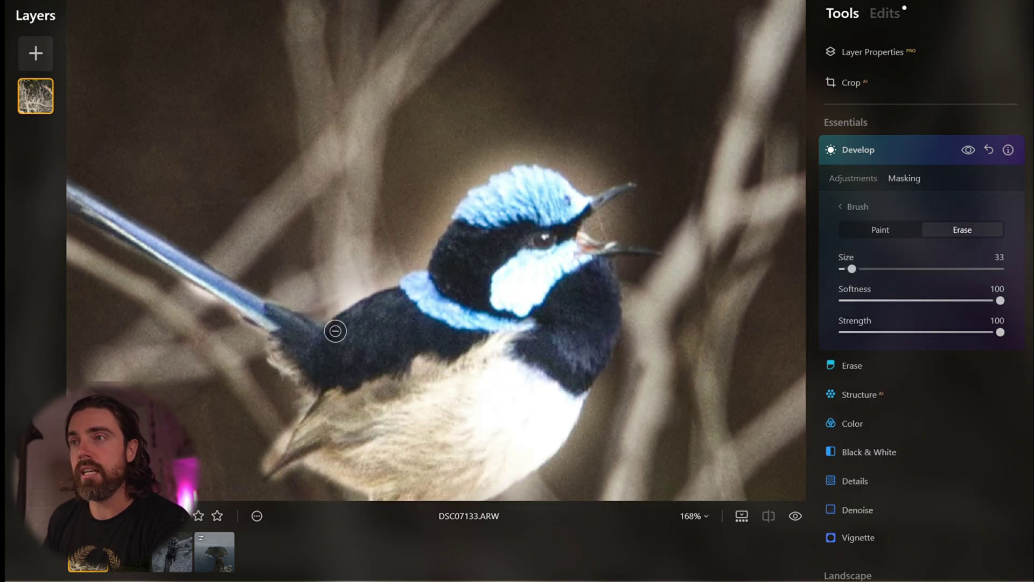
{"action": "scroll", "coordinate": [417, 445], "scroll_direction": "down", "scroll_amount": 7}
{"action": "scroll", "coordinate": [432, 307], "scroll_direction": "up", "scroll_amount": 2}
{"action": "scroll", "coordinate": [432, 306], "scroll_direction": "up", "scroll_amount": 1}
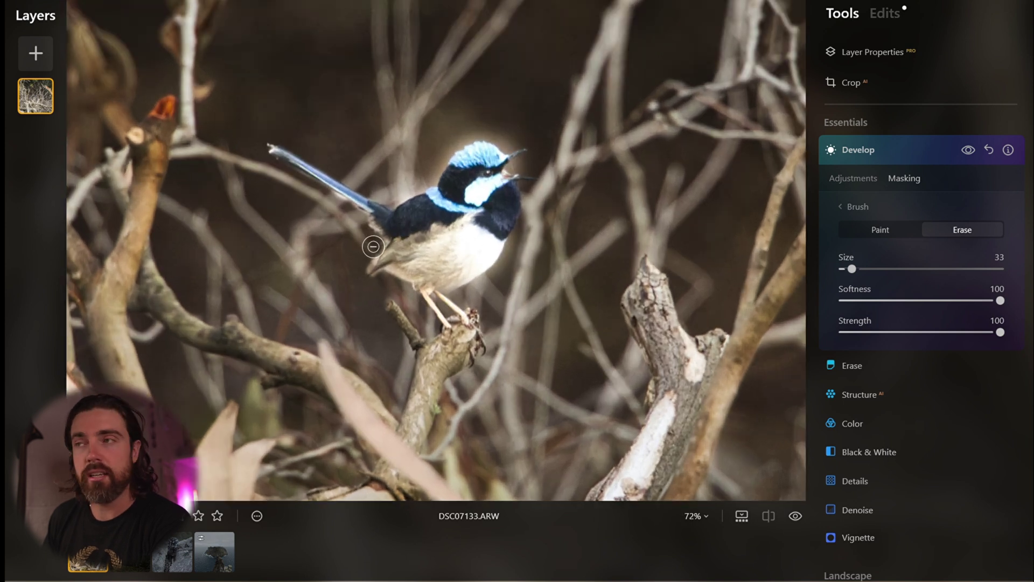
Step: Lower the masked Develop Exposure to 0.74
{"action": "left_click", "coordinate": [852, 179]}
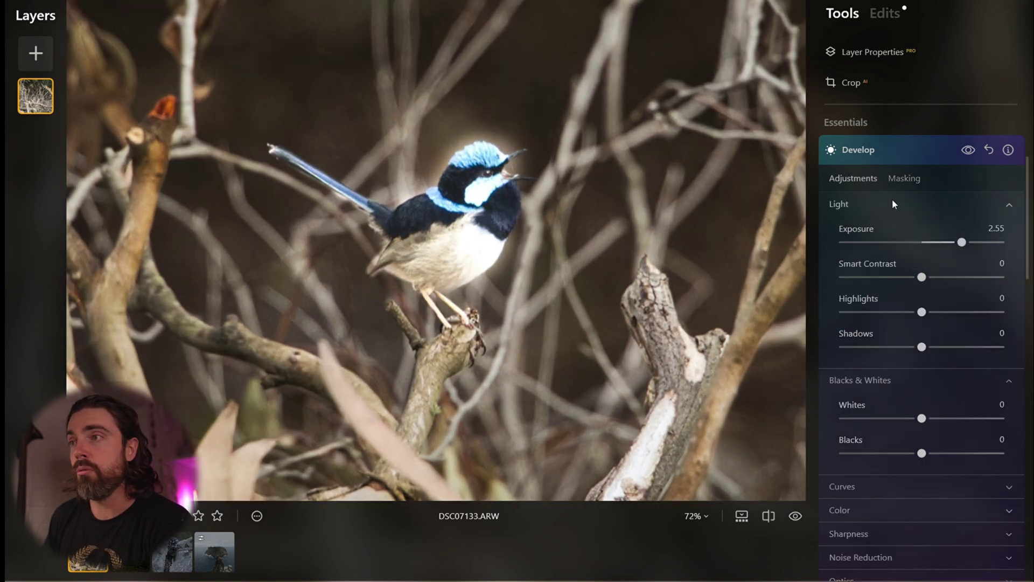
{"action": "left_click", "coordinate": [931, 242]}
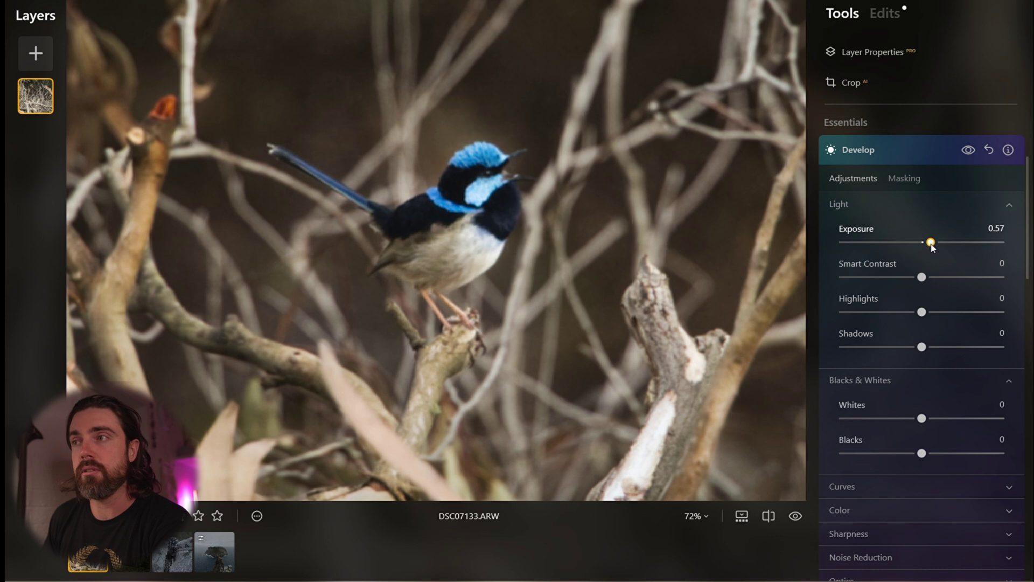
{"action": "left_click_drag", "start_coordinate": [933, 245], "coordinate": [933, 243]}
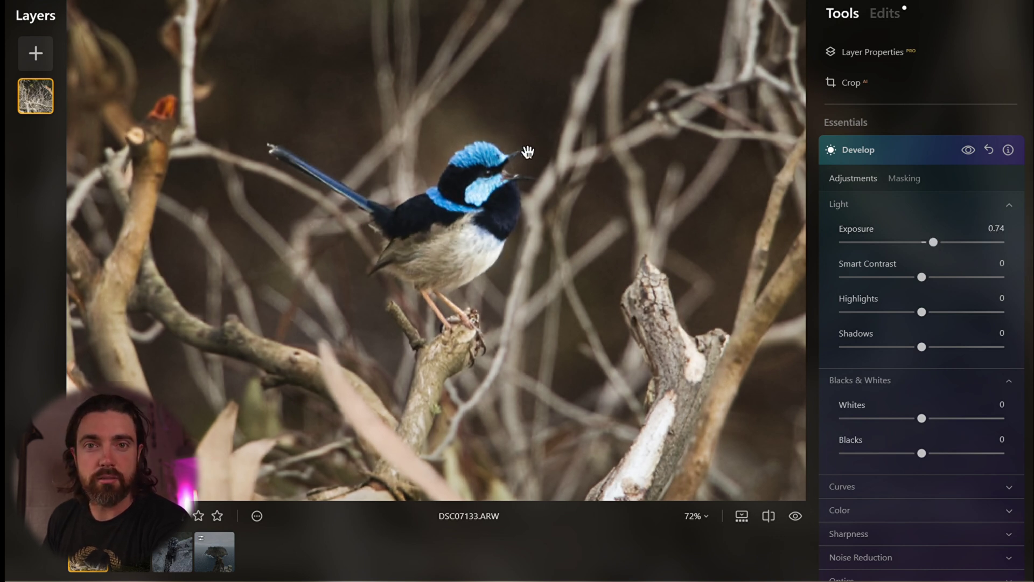
Step: Boost the masked Exposure strongly again and erase the mask spill glowing around the bird's head
{"action": "left_click_drag", "start_coordinate": [944, 244], "coordinate": [965, 244]}
{"action": "left_click", "coordinate": [903, 179]}
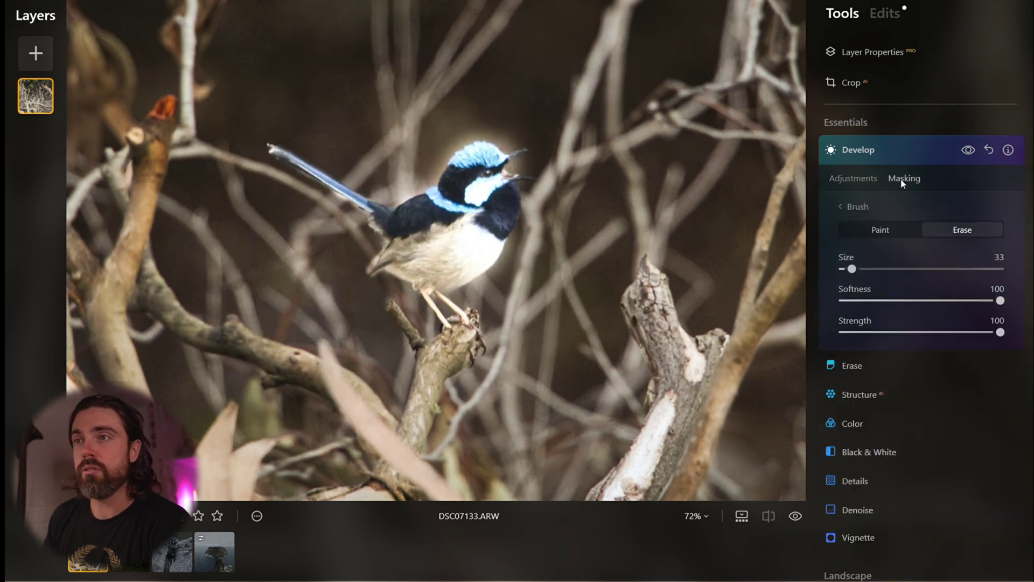
{"action": "scroll", "coordinate": [520, 192], "scroll_direction": "up", "scroll_amount": 5}
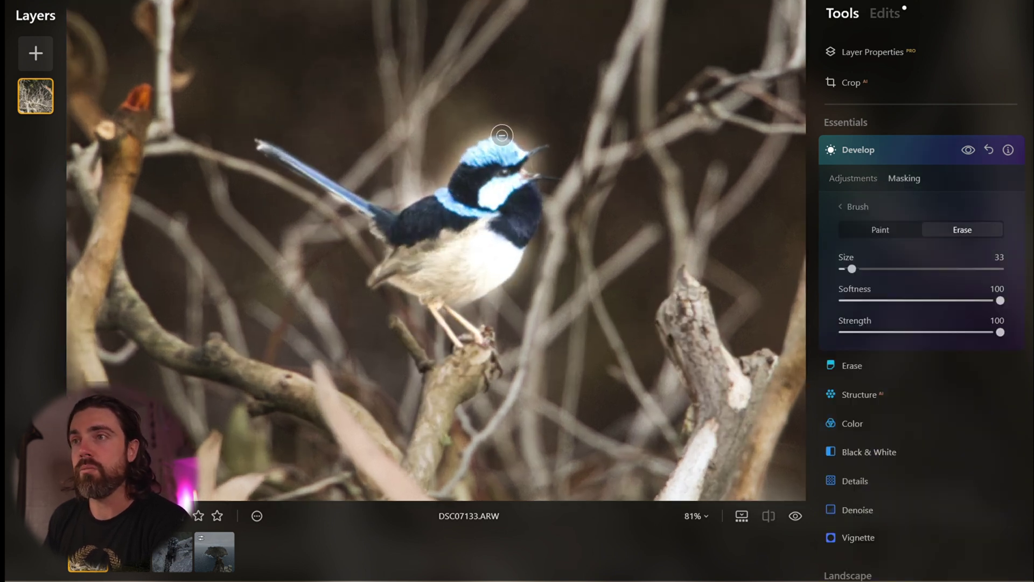
{"action": "scroll", "coordinate": [587, 159], "scroll_direction": "down", "scroll_amount": 8}
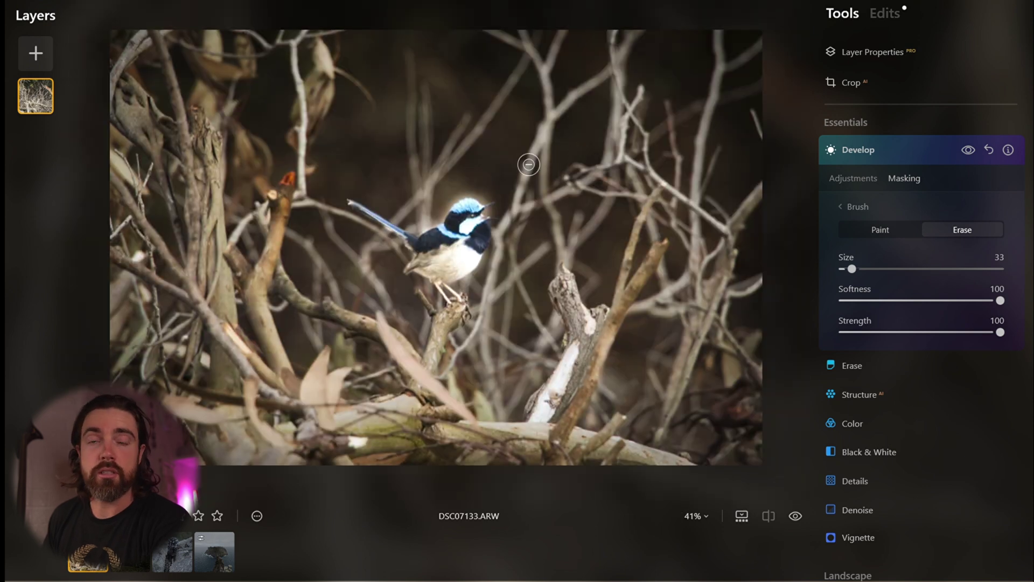
{"action": "scroll", "coordinate": [473, 199], "scroll_direction": "up", "scroll_amount": 4}
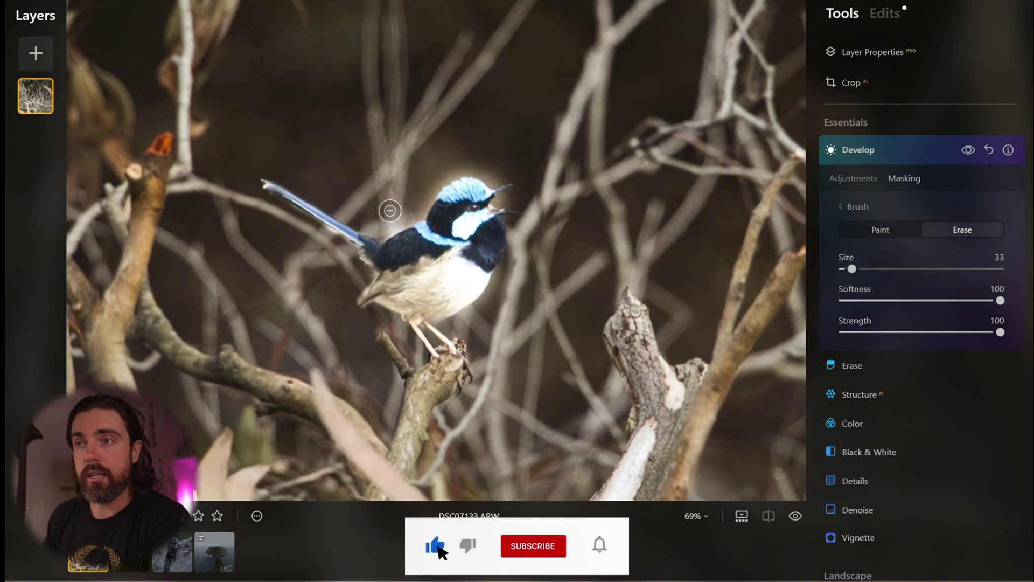
{"action": "scroll", "coordinate": [519, 247], "scroll_direction": "up", "scroll_amount": 3}
{"action": "mouse_move", "coordinate": [535, 198]}
{"action": "left_mouse_down"}
{"action": "mouse_move", "coordinate": [512, 210]}
{"action": "mouse_move", "coordinate": [544, 208]}
{"action": "mouse_move", "coordinate": [506, 173]}
{"action": "mouse_move", "coordinate": [514, 186]}
{"action": "mouse_move", "coordinate": [489, 166]}
{"action": "mouse_move", "coordinate": [459, 170]}
{"action": "mouse_move", "coordinate": [432, 187]}
{"action": "mouse_move", "coordinate": [423, 221]}
{"action": "left_mouse_up"}
{"action": "mouse_move", "coordinate": [547, 173]}
{"action": "left_mouse_down"}
{"action": "mouse_move", "coordinate": [505, 163]}
{"action": "mouse_move", "coordinate": [426, 177]}
{"action": "mouse_move", "coordinate": [474, 156]}
{"action": "mouse_move", "coordinate": [408, 211]}
{"action": "mouse_move", "coordinate": [432, 154]}
{"action": "mouse_move", "coordinate": [413, 194]}
{"action": "mouse_move", "coordinate": [443, 167]}
{"action": "left_mouse_up"}
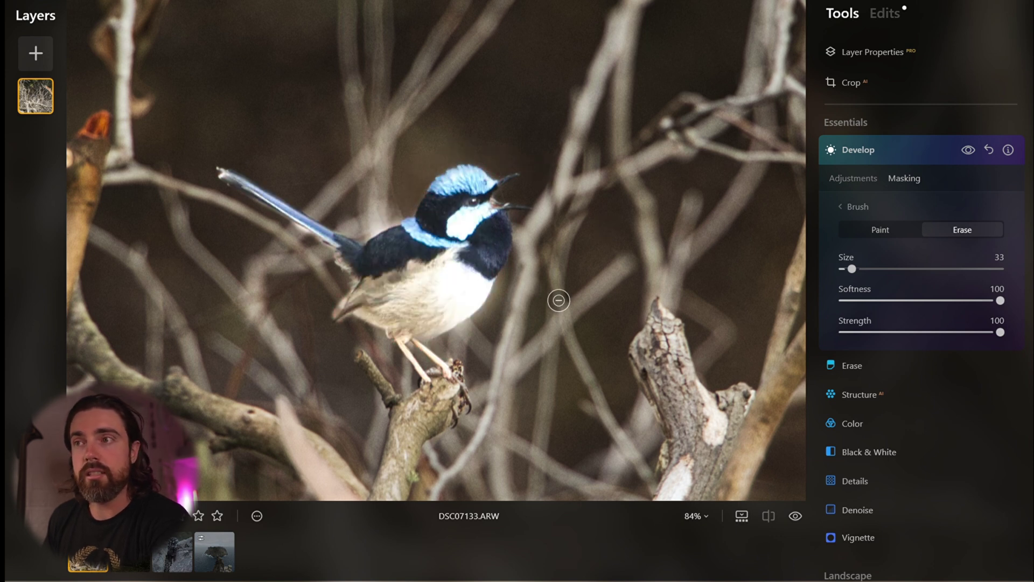
Step: Erase the remaining mask spill along the bird's breast, back, tail and feet
{"action": "mouse_move", "coordinate": [461, 362]}
{"action": "left_mouse_down"}
{"action": "mouse_move", "coordinate": [492, 339]}
{"action": "mouse_move", "coordinate": [470, 353]}
{"action": "mouse_move", "coordinate": [537, 266]}
{"action": "mouse_move", "coordinate": [526, 209]}
{"action": "mouse_move", "coordinate": [595, 235]}
{"action": "left_mouse_up"}
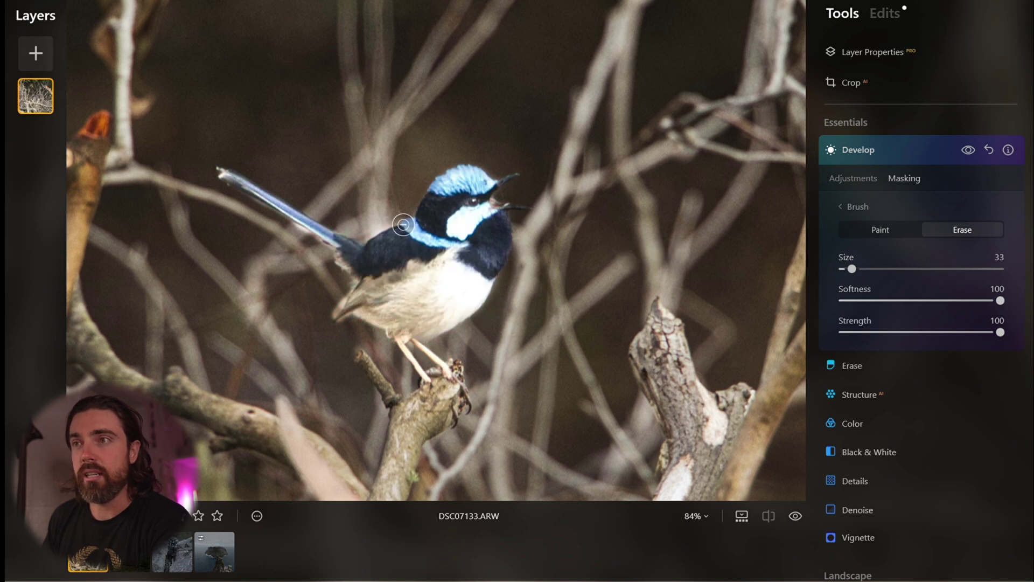
{"action": "mouse_move", "coordinate": [398, 223]}
{"action": "left_mouse_down"}
{"action": "mouse_move", "coordinate": [371, 241]}
{"action": "mouse_move", "coordinate": [405, 228]}
{"action": "left_mouse_up"}
{"action": "mouse_move", "coordinate": [357, 353]}
{"action": "left_mouse_down"}
{"action": "mouse_move", "coordinate": [338, 333]}
{"action": "mouse_move", "coordinate": [355, 304]}
{"action": "mouse_move", "coordinate": [334, 335]}
{"action": "mouse_move", "coordinate": [333, 387]}
{"action": "mouse_move", "coordinate": [361, 334]}
{"action": "mouse_move", "coordinate": [346, 379]}
{"action": "left_mouse_up"}
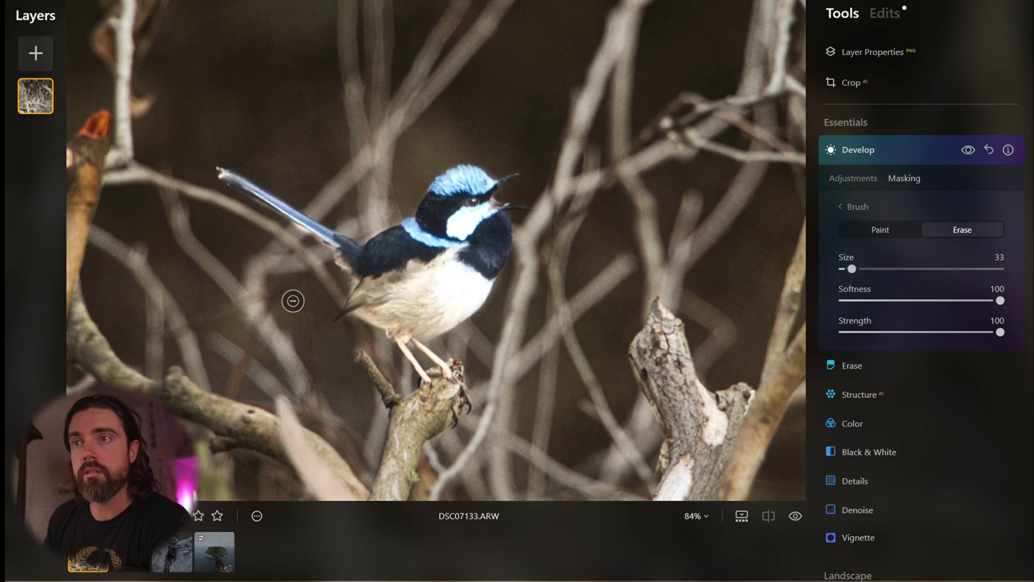
{"action": "mouse_move", "coordinate": [313, 256]}
{"action": "left_mouse_down"}
{"action": "mouse_move", "coordinate": [312, 244]}
{"action": "mouse_move", "coordinate": [320, 254]}
{"action": "left_mouse_up"}
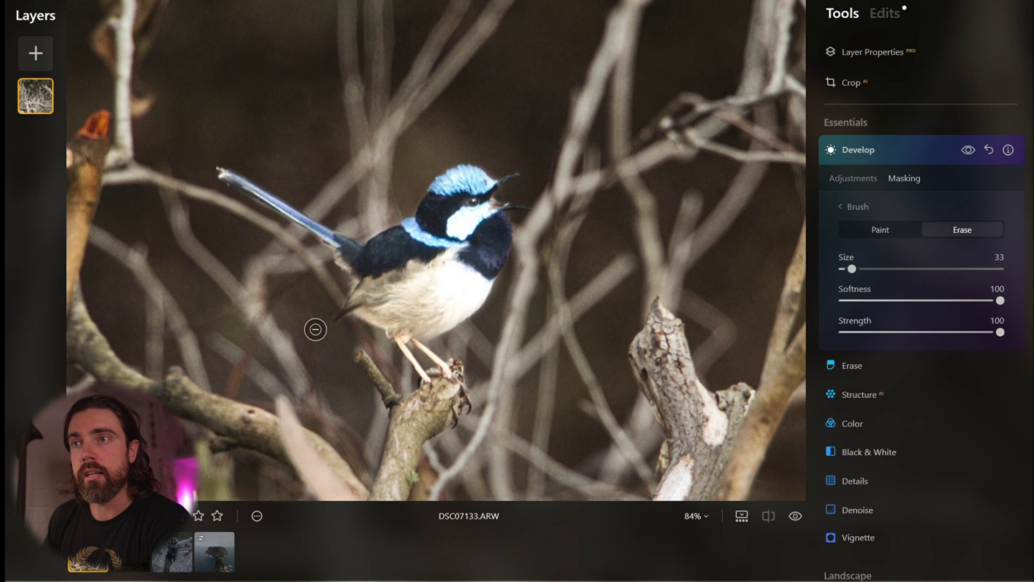
{"action": "mouse_move", "coordinate": [475, 372]}
{"action": "left_mouse_down"}
{"action": "mouse_move", "coordinate": [459, 360]}
{"action": "mouse_move", "coordinate": [459, 372]}
{"action": "left_mouse_up"}
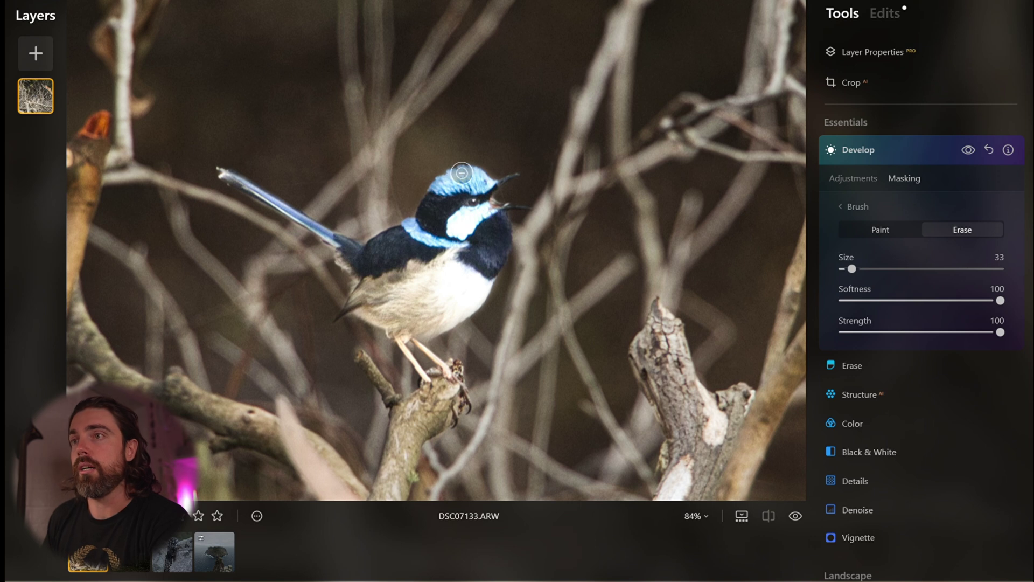
{"action": "scroll", "coordinate": [369, 266], "scroll_direction": "down", "scroll_amount": 1}
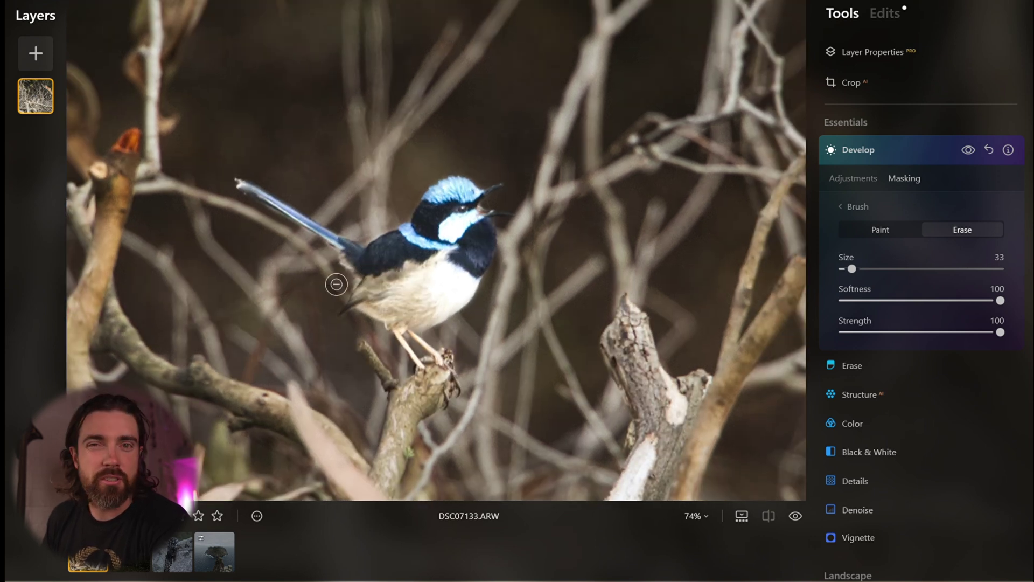
Step: Set the masked Develop Exposure to 0.88 and check its effect on the bird
{"action": "left_click", "coordinate": [865, 186]}
{"action": "left_click_drag", "start_coordinate": [964, 241], "coordinate": [936, 243]}
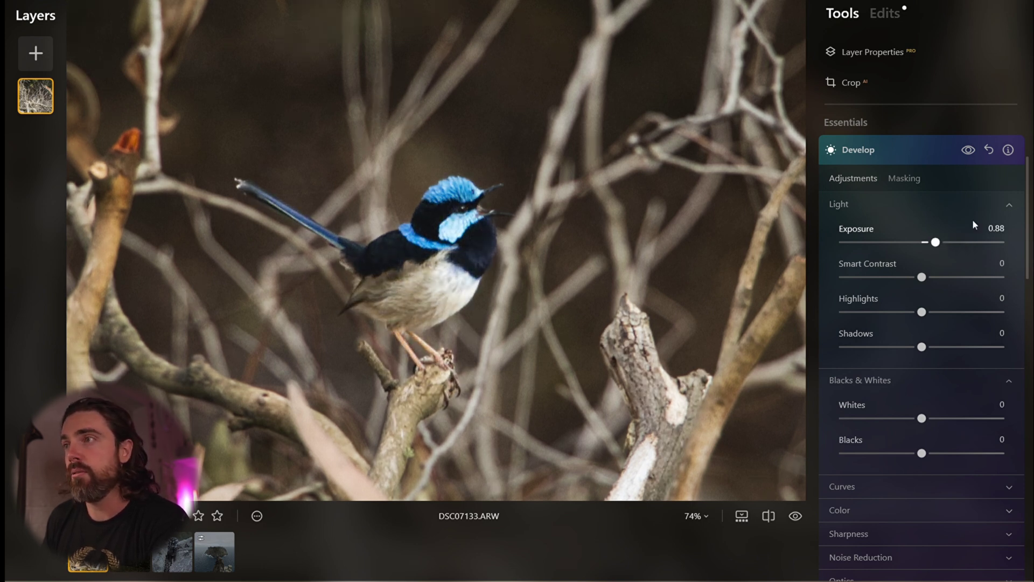
{"action": "left_click", "coordinate": [969, 151]}
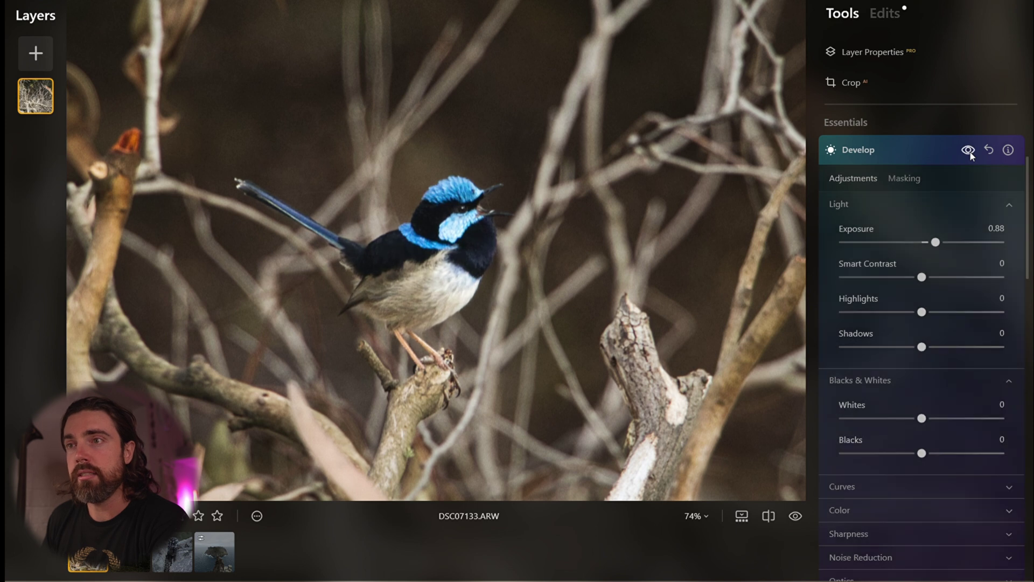
Step: Fine-tune the masked bird's tones with Shadows at 56, Blacks at 21 and Whites at -23
{"action": "left_click_drag", "start_coordinate": [922, 348], "coordinate": [855, 347]}
{"action": "left_click_drag", "start_coordinate": [1012, 350], "coordinate": [964, 354]}
{"action": "left_click_drag", "start_coordinate": [927, 461], "coordinate": [935, 461]}
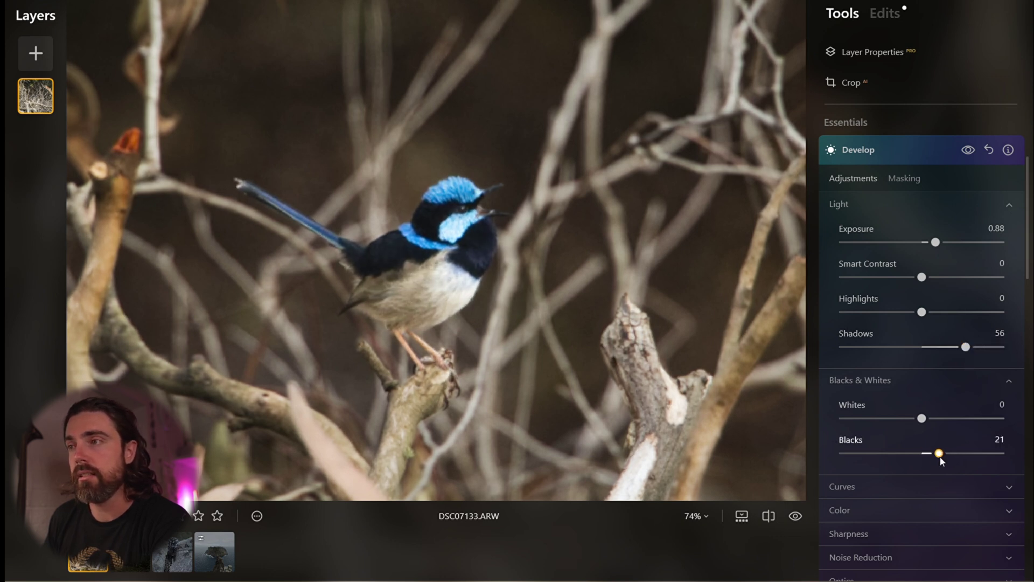
{"action": "mouse_move", "coordinate": [908, 421]}
{"action": "left_mouse_down"}
{"action": "mouse_move", "coordinate": [970, 418]}
{"action": "mouse_move", "coordinate": [841, 418]}
{"action": "mouse_move", "coordinate": [996, 417]}
{"action": "mouse_move", "coordinate": [892, 420]}
{"action": "mouse_move", "coordinate": [966, 418]}
{"action": "mouse_move", "coordinate": [904, 417]}
{"action": "left_mouse_up"}
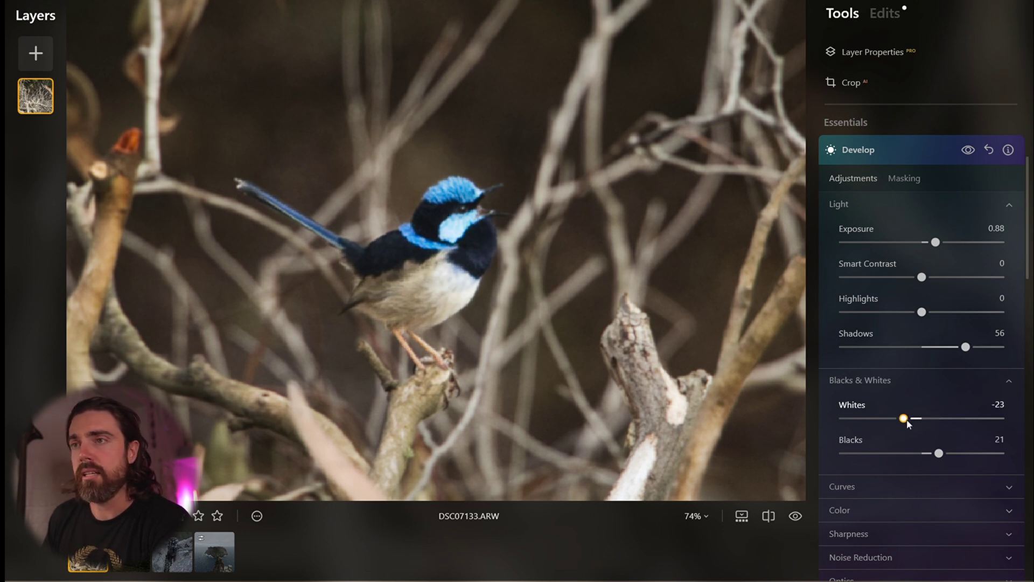
{"action": "scroll", "coordinate": [559, 327], "scroll_direction": "down", "scroll_amount": 2}
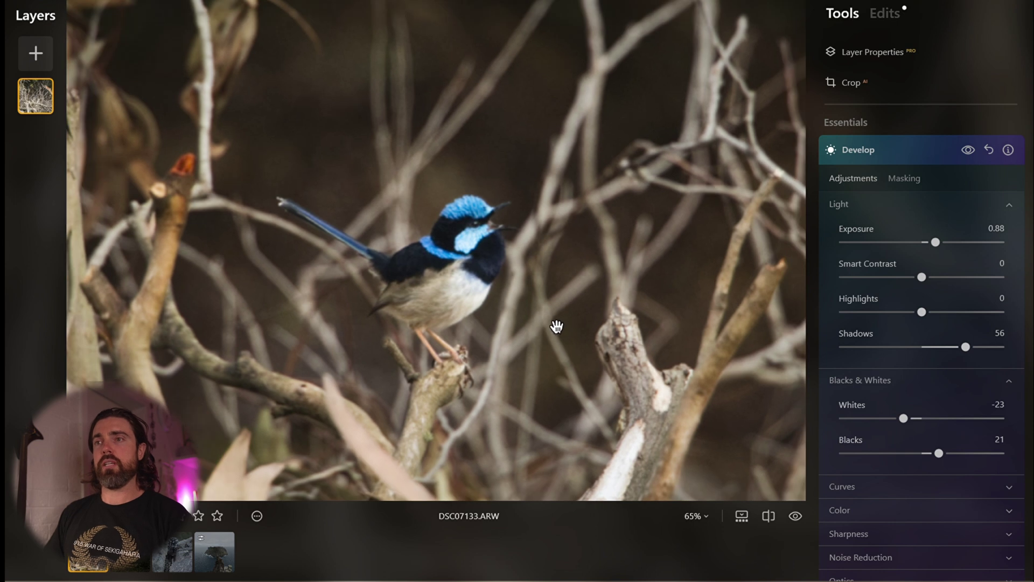
{"action": "scroll", "coordinate": [559, 327], "scroll_direction": "down", "scroll_amount": 3}
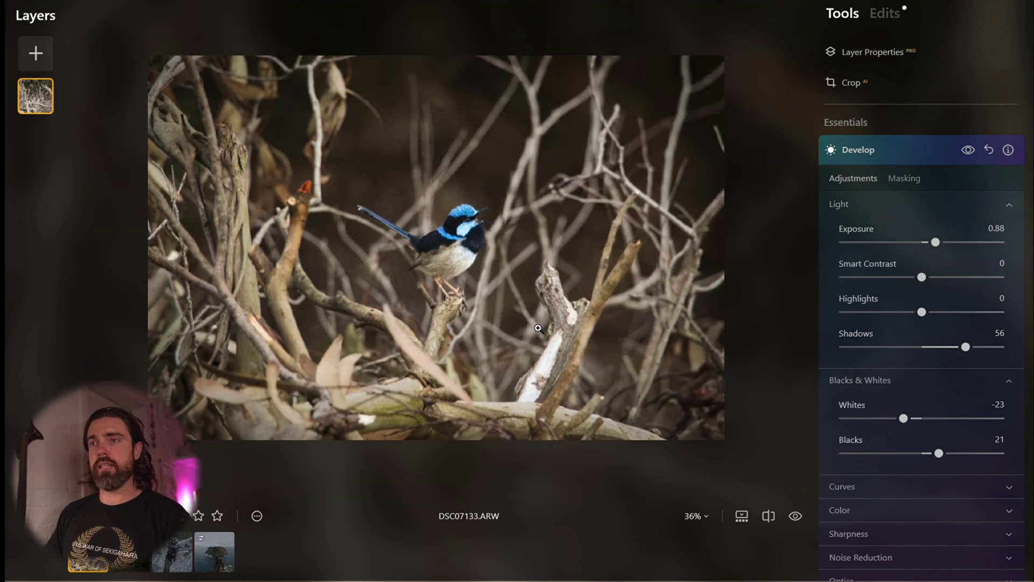
Step: Compare the photo with and without the masked Develop adjustment, and close the Develop tool
{"action": "left_click", "coordinate": [968, 151]}
{"action": "left_click", "coordinate": [967, 151]}
{"action": "left_click", "coordinate": [968, 150]}
{"action": "left_click", "coordinate": [967, 150]}
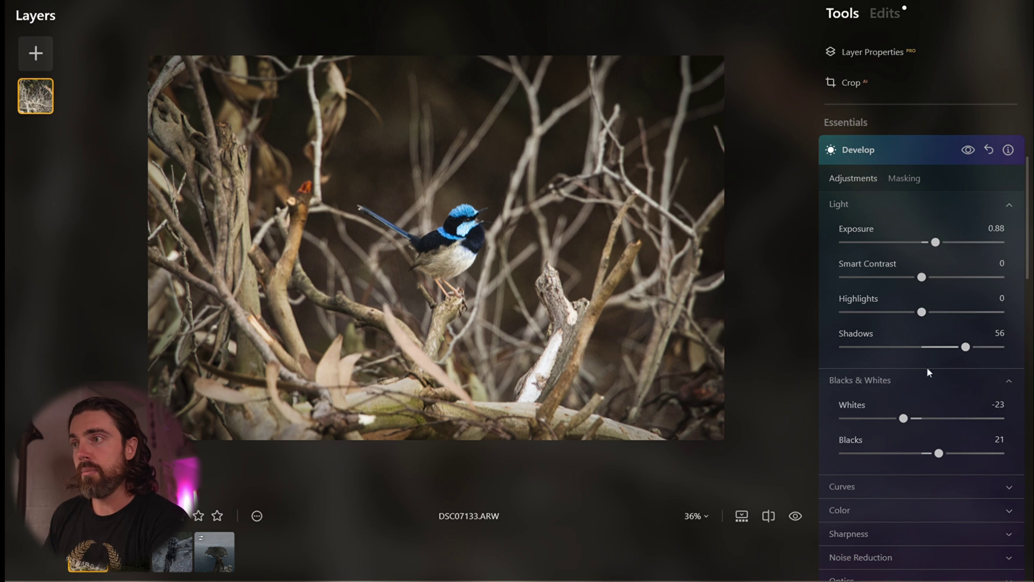
{"action": "left_click", "coordinate": [961, 350]}
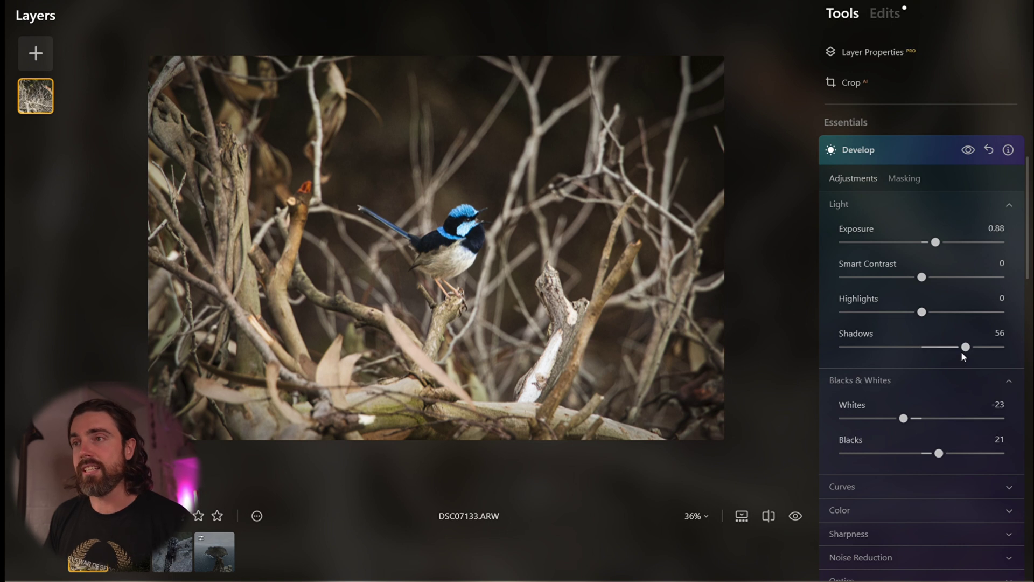
{"action": "scroll", "coordinate": [947, 371], "scroll_direction": "down", "scroll_amount": 5}
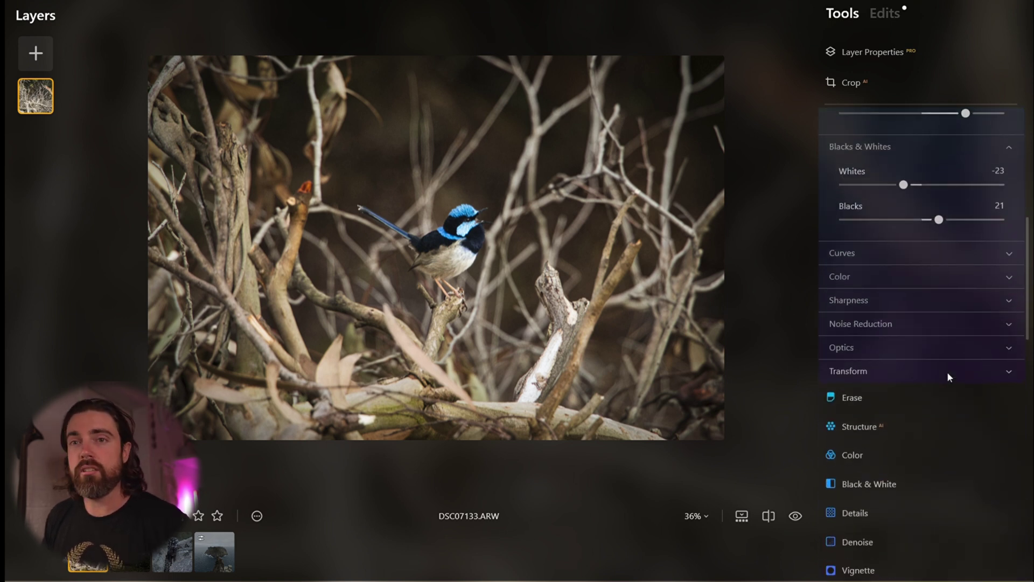
{"action": "scroll", "coordinate": [907, 348], "scroll_direction": "up", "scroll_amount": 8}
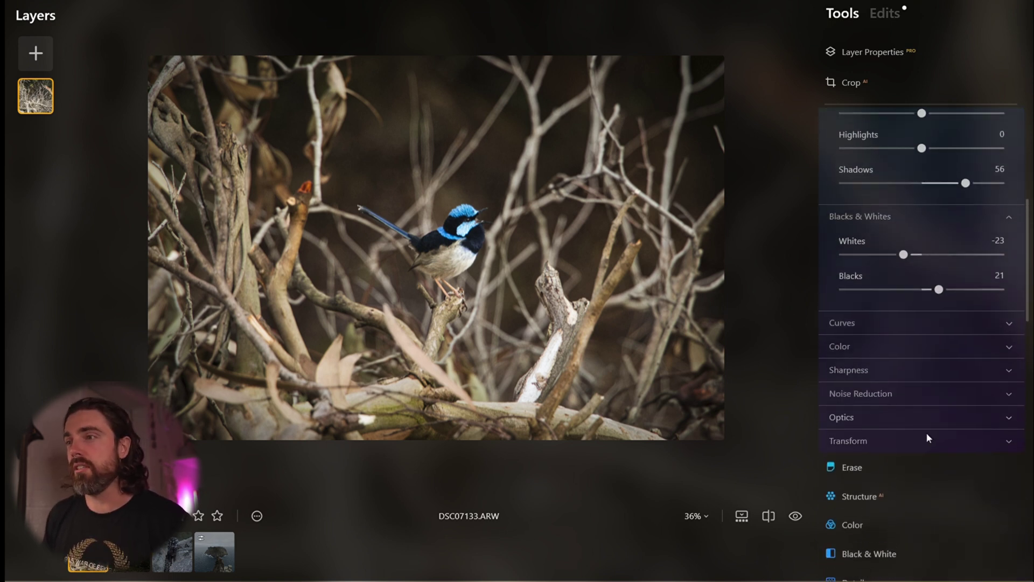
{"action": "left_click", "coordinate": [930, 344]}
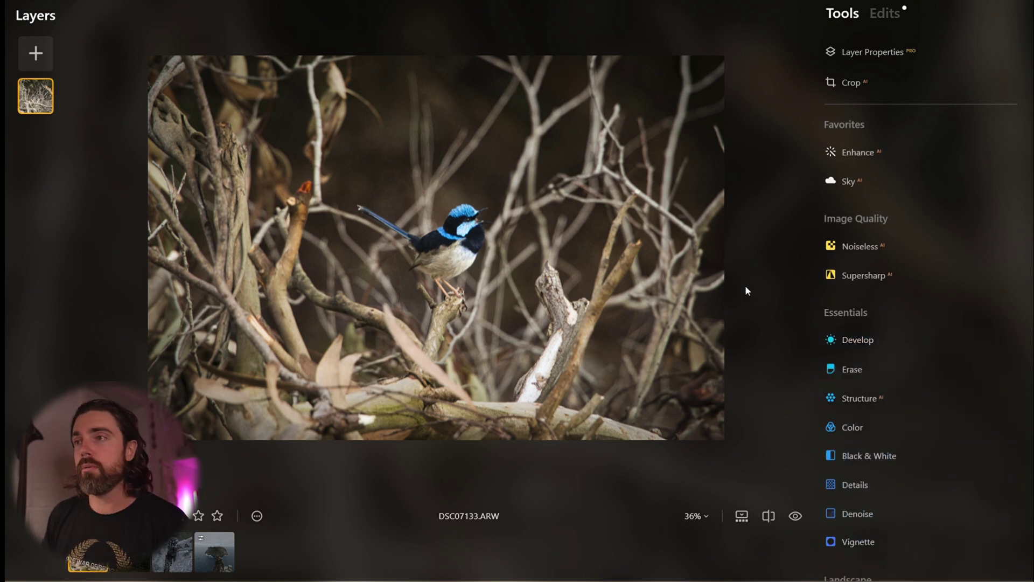
Step: Sharpen the photo with Supersharp in Universal mode at the Low strength
{"action": "scroll", "coordinate": [476, 262], "scroll_direction": "up", "scroll_amount": 4}
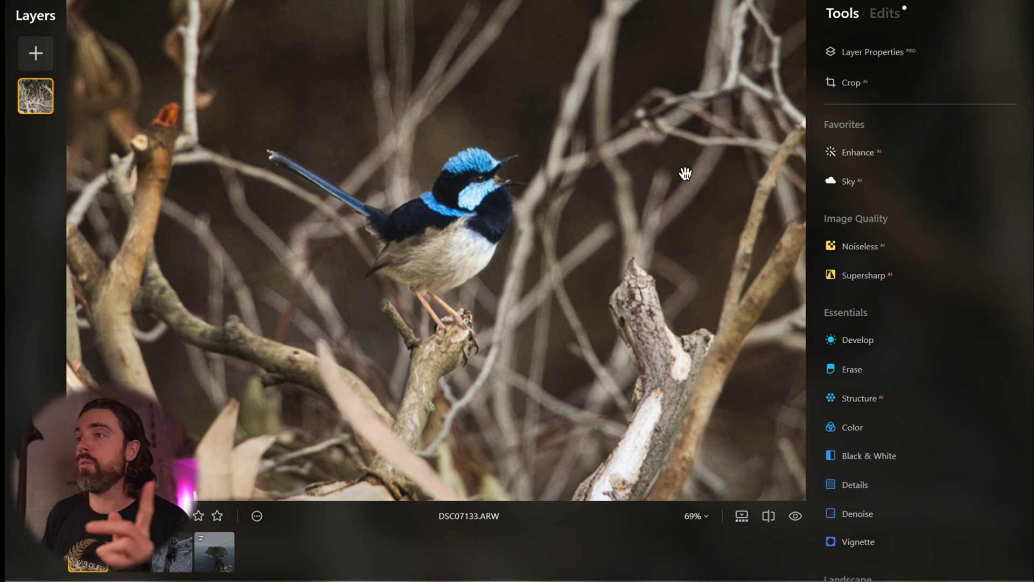
{"action": "left_click", "coordinate": [868, 275]}
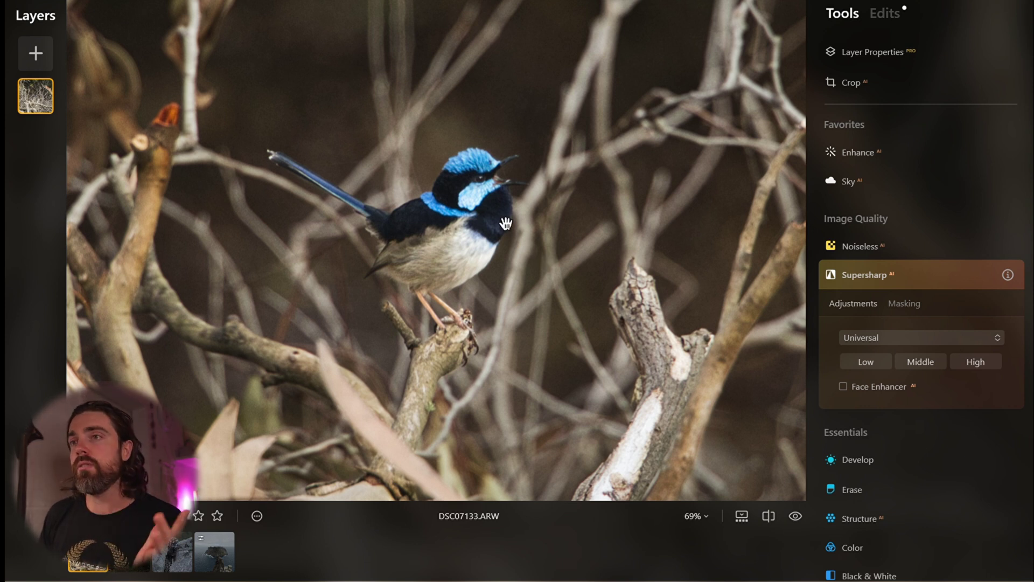
{"action": "scroll", "coordinate": [469, 229], "scroll_direction": "up", "scroll_amount": 3}
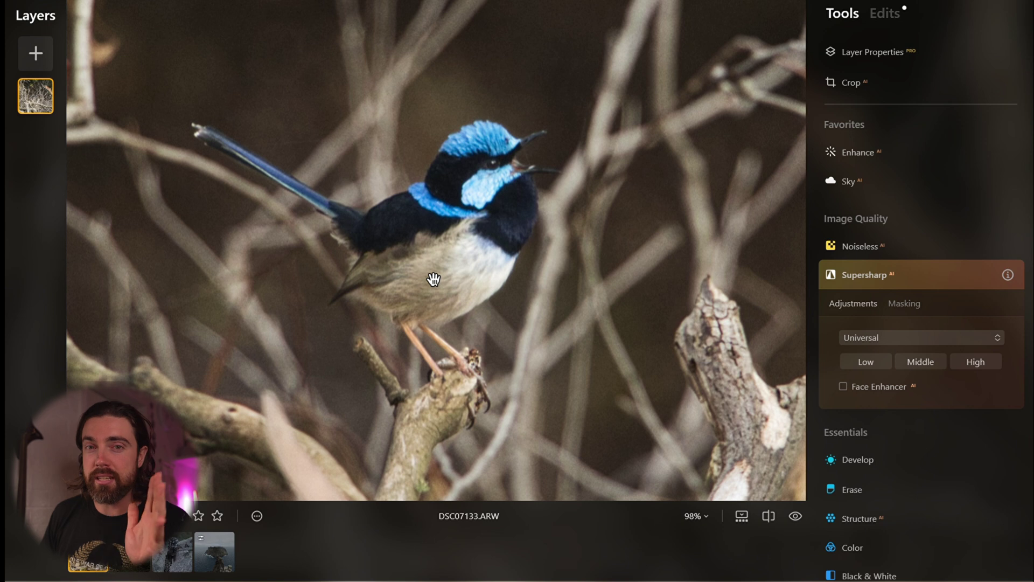
{"action": "scroll", "coordinate": [452, 317], "scroll_direction": "down", "scroll_amount": 3}
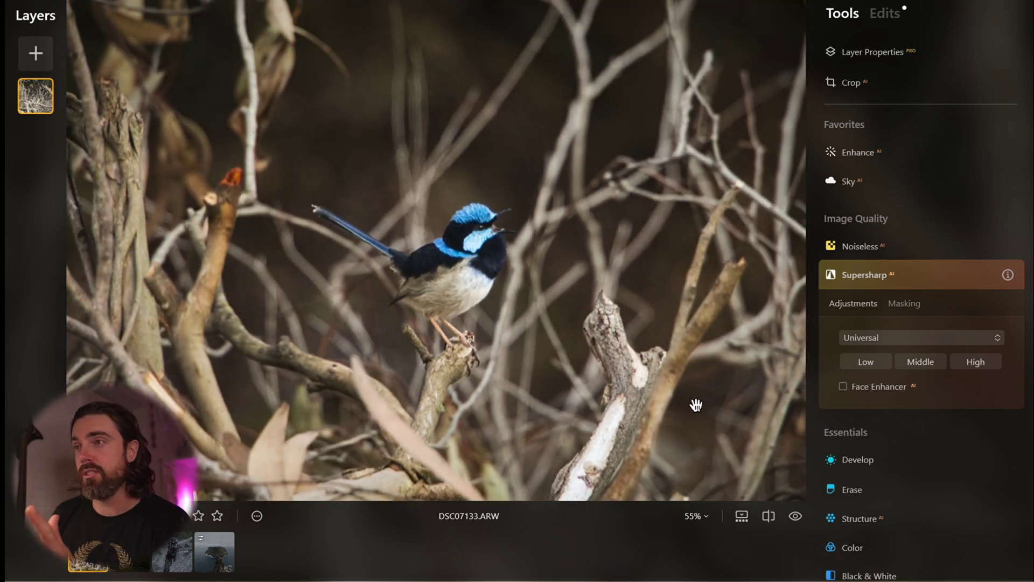
{"action": "left_click", "coordinate": [862, 365]}
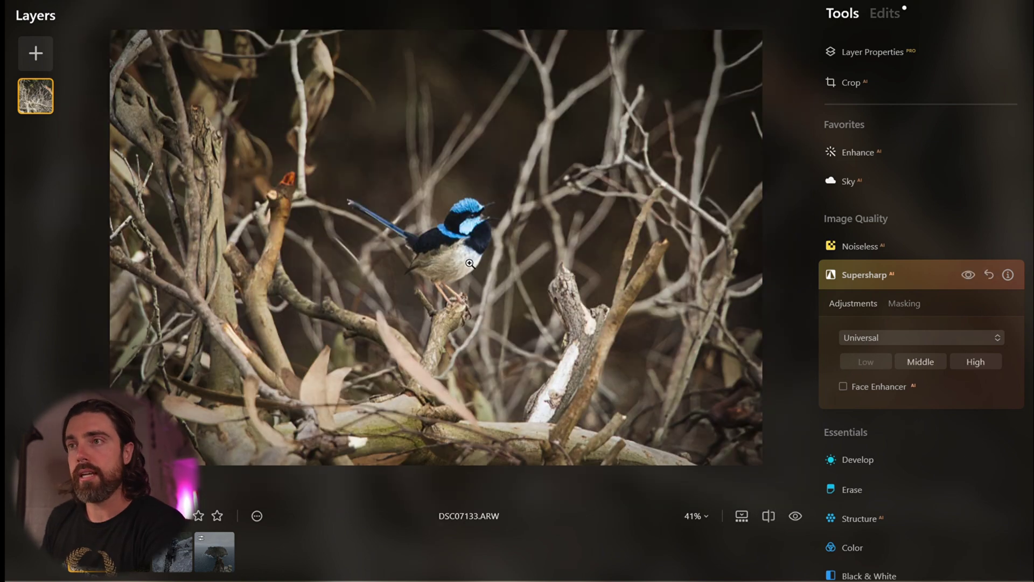
Step: Compare the photo with and without the Supersharp effect
{"action": "left_click", "coordinate": [971, 275]}
{"action": "left_click", "coordinate": [970, 275]}
{"action": "left_click", "coordinate": [971, 275]}
{"action": "left_click", "coordinate": [970, 275]}
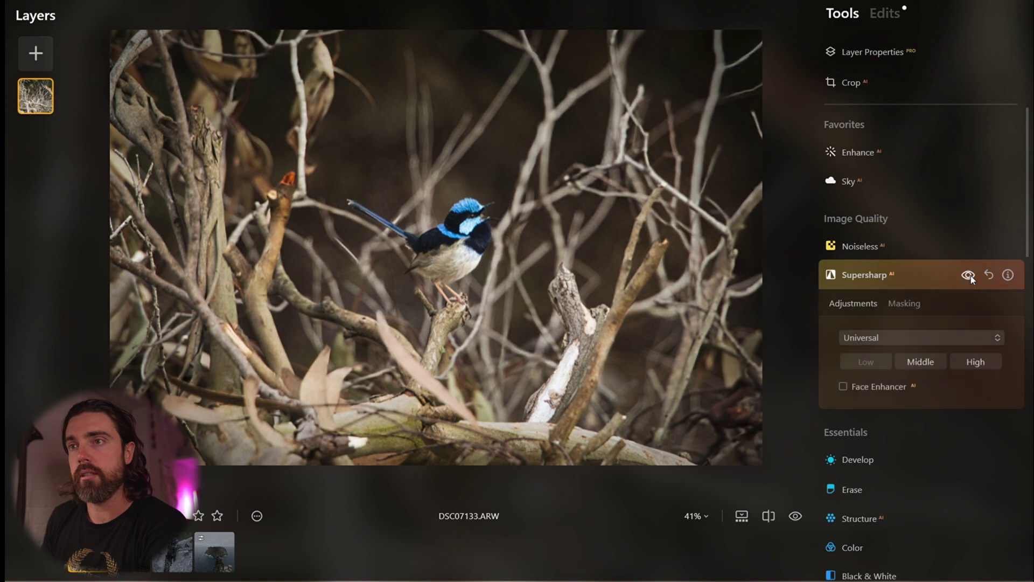
Step: Compare the bird at 100% size with and without the Supersharp effect
{"action": "left_click", "coordinate": [970, 276]}
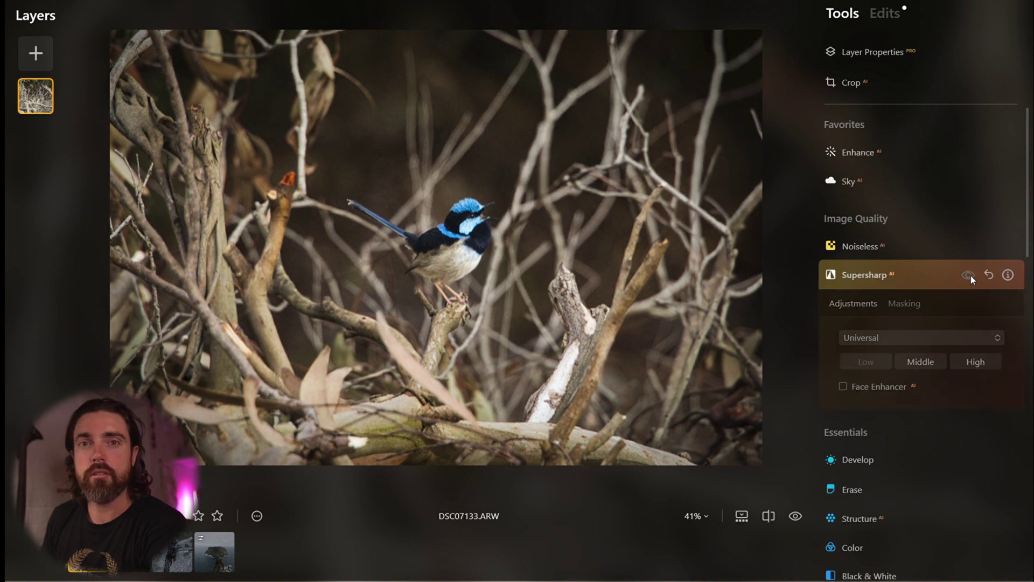
{"action": "left_click", "coordinate": [971, 275]}
{"action": "left_click", "coordinate": [473, 247]}
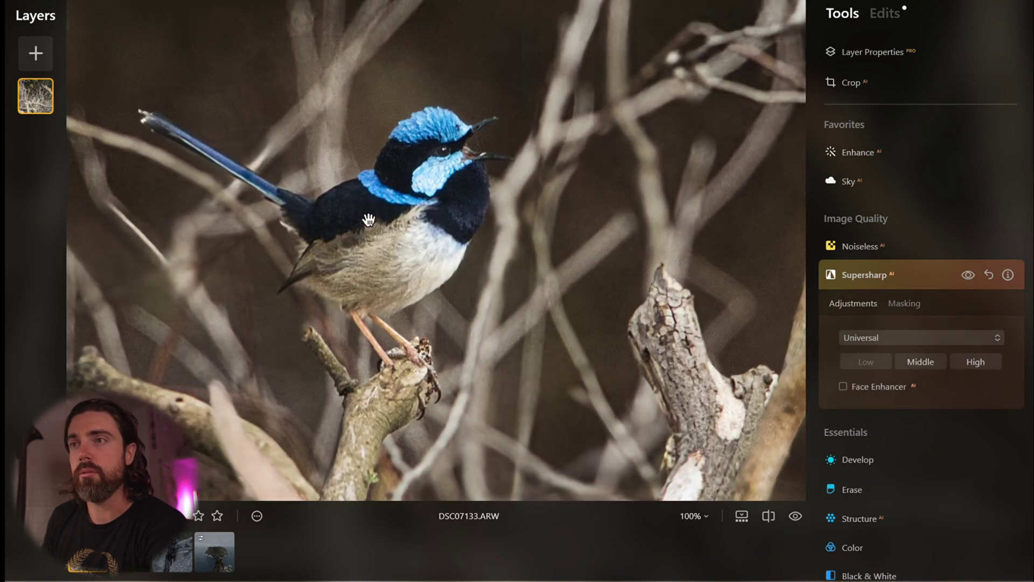
{"action": "left_click", "coordinate": [967, 275]}
{"action": "left_click", "coordinate": [967, 276]}
{"action": "left_click", "coordinate": [968, 276]}
{"action": "left_click", "coordinate": [968, 275]}
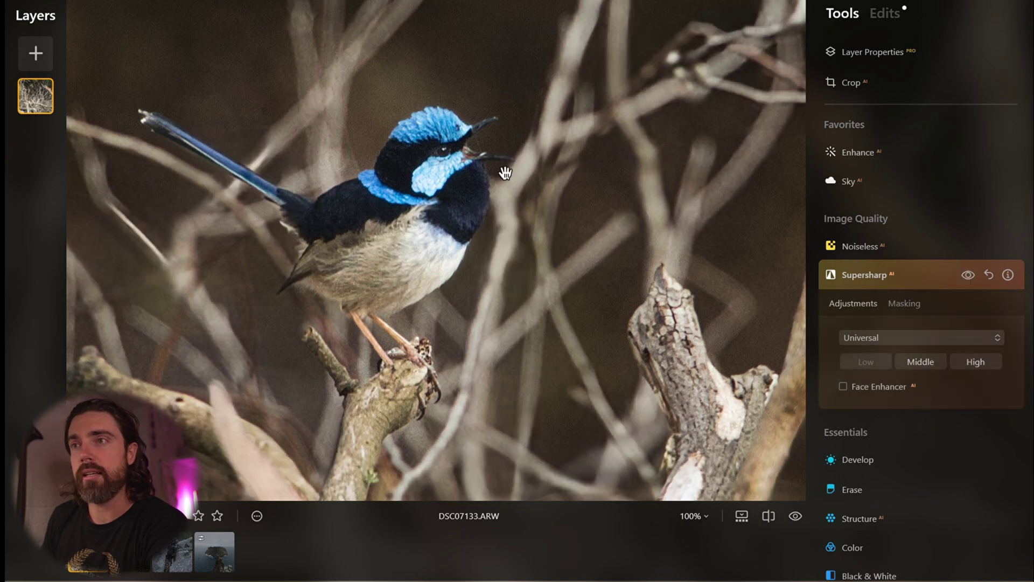
Step: Examine the bird's head and feather detail close up with Supersharp switched on and off
{"action": "scroll", "coordinate": [339, 127], "scroll_direction": "up", "scroll_amount": 5}
{"action": "left_click_drag", "start_coordinate": [658, 326], "coordinate": [430, 238]}
{"action": "scroll", "coordinate": [430, 237], "scroll_direction": "down", "scroll_amount": 3}
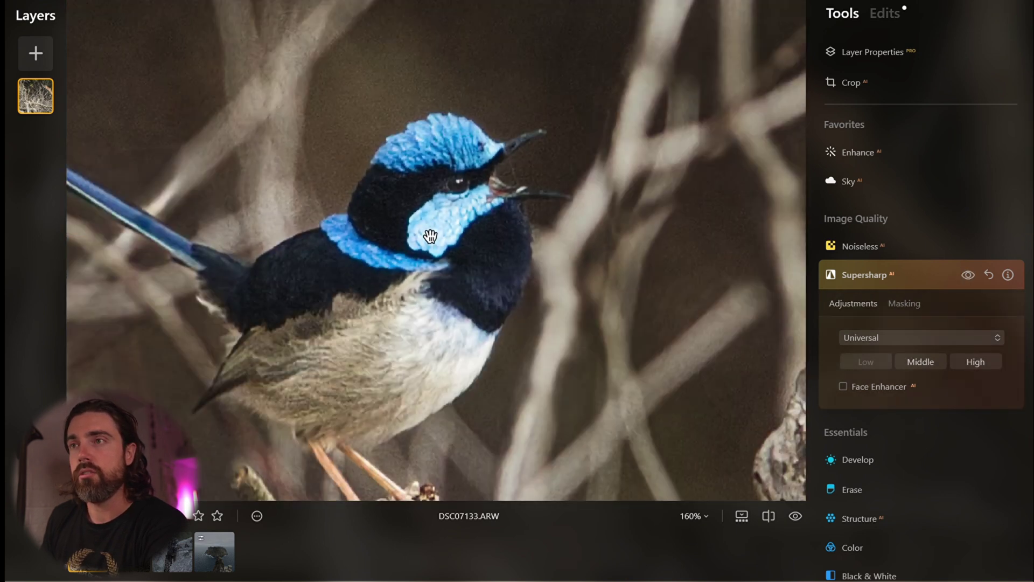
{"action": "left_click", "coordinate": [967, 276]}
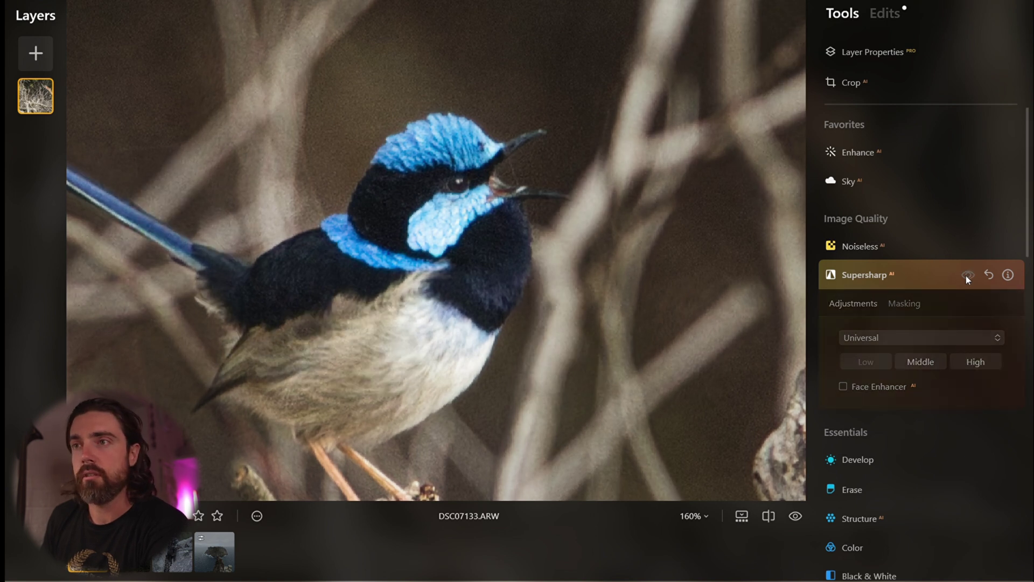
{"action": "left_click", "coordinate": [966, 275]}
{"action": "left_click", "coordinate": [967, 276]}
{"action": "left_click", "coordinate": [967, 275]}
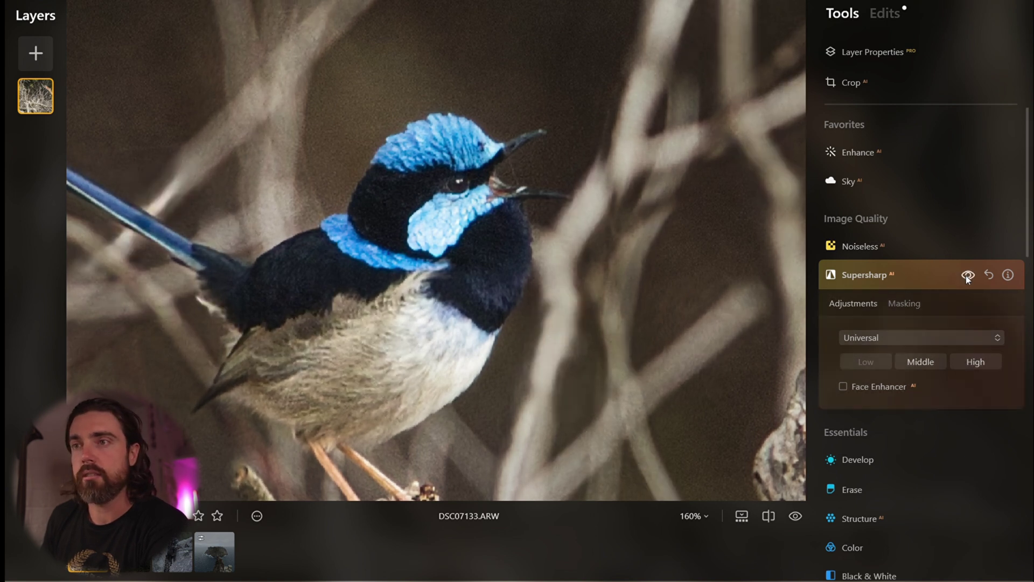
{"action": "left_click", "coordinate": [409, 308]}
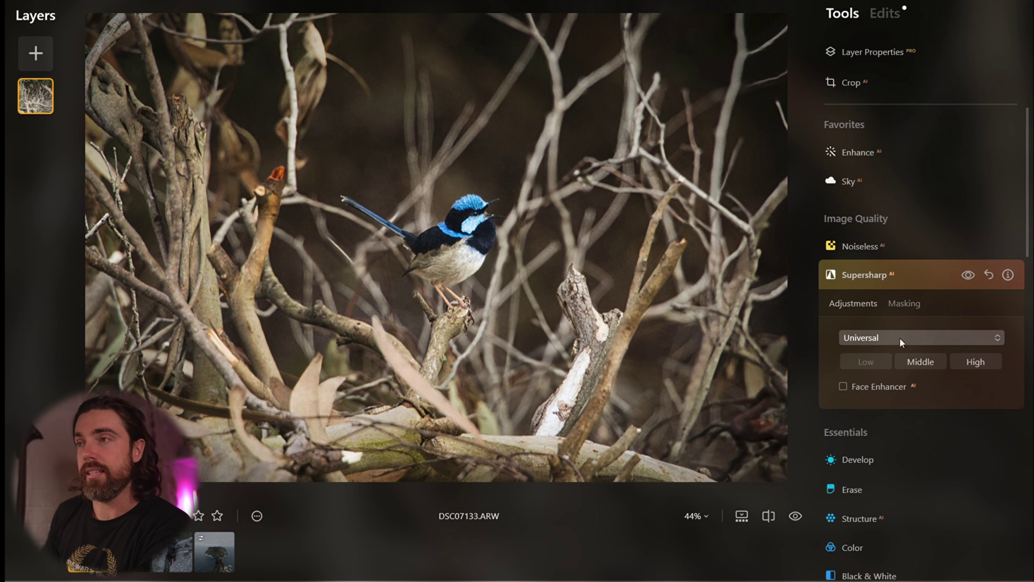
Step: Apply Landscape adjustments with Dehaze at 15 and Foliage Enhancer at 21, and compare the edited photo with the original
{"action": "left_click", "coordinate": [912, 282]}
{"action": "scroll", "coordinate": [905, 366], "scroll_direction": "down", "scroll_amount": 5}
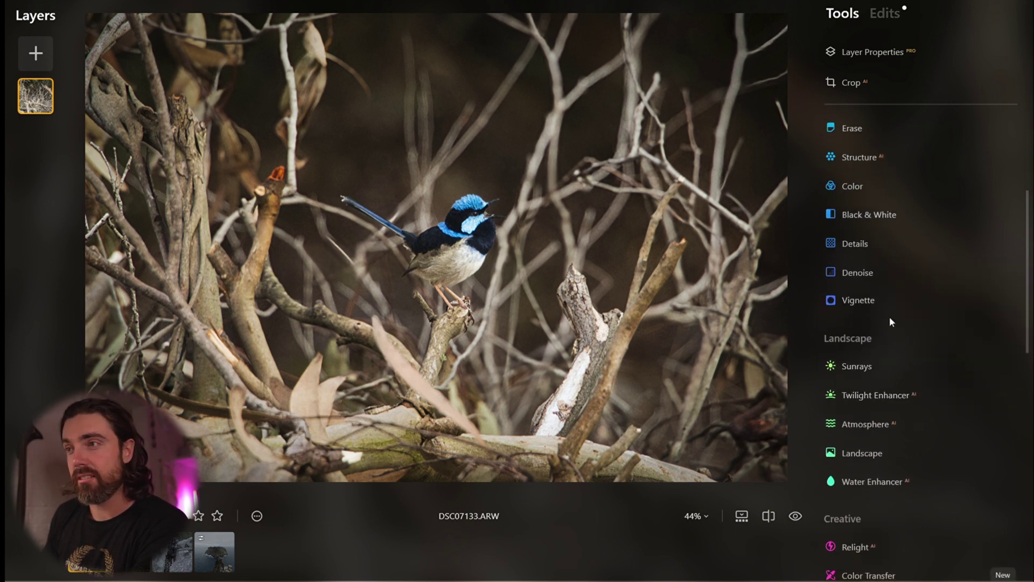
{"action": "scroll", "coordinate": [908, 375], "scroll_direction": "down", "scroll_amount": 2}
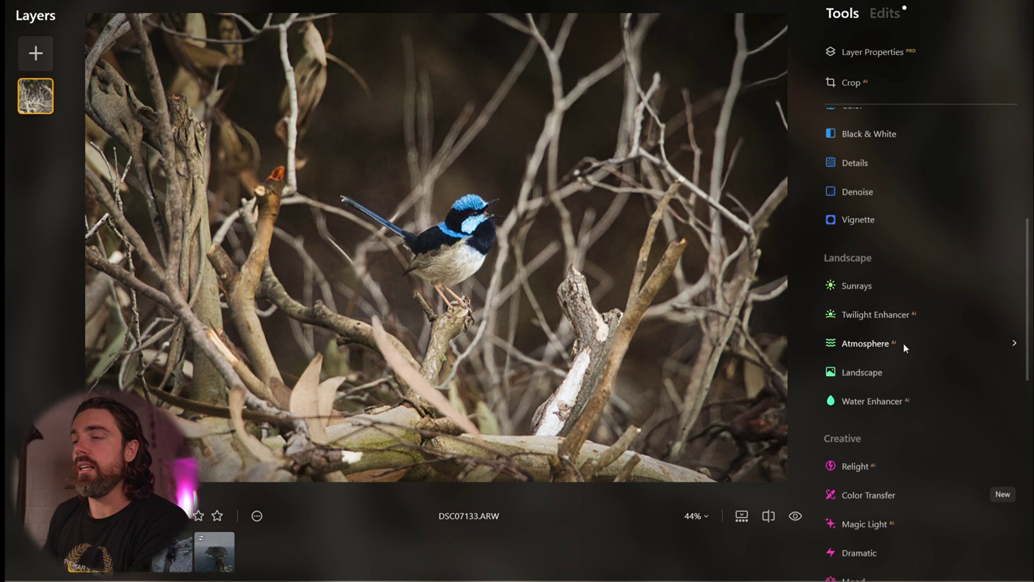
{"action": "left_click", "coordinate": [887, 369]}
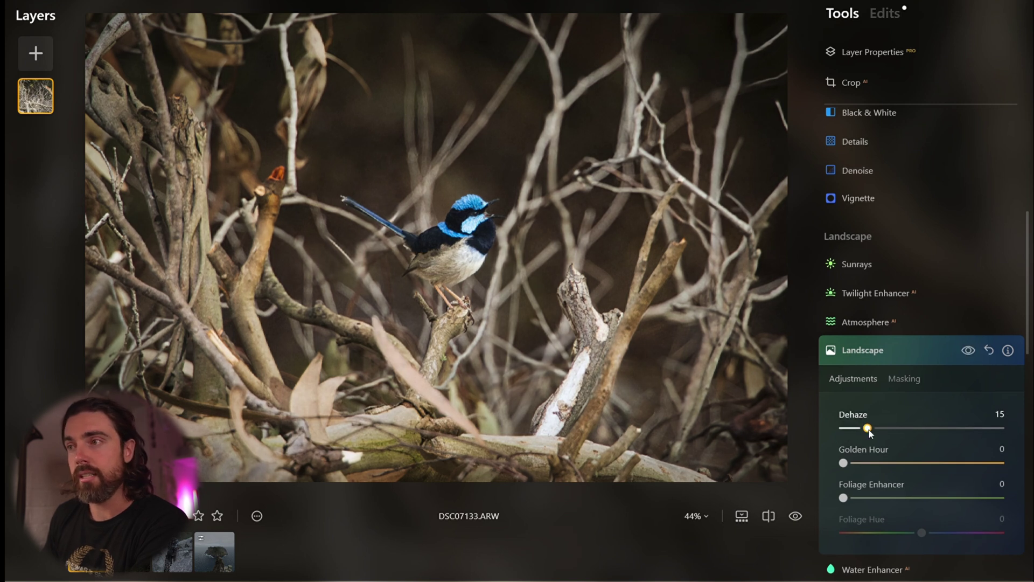
{"action": "left_click_drag", "start_coordinate": [844, 498], "coordinate": [878, 497]}
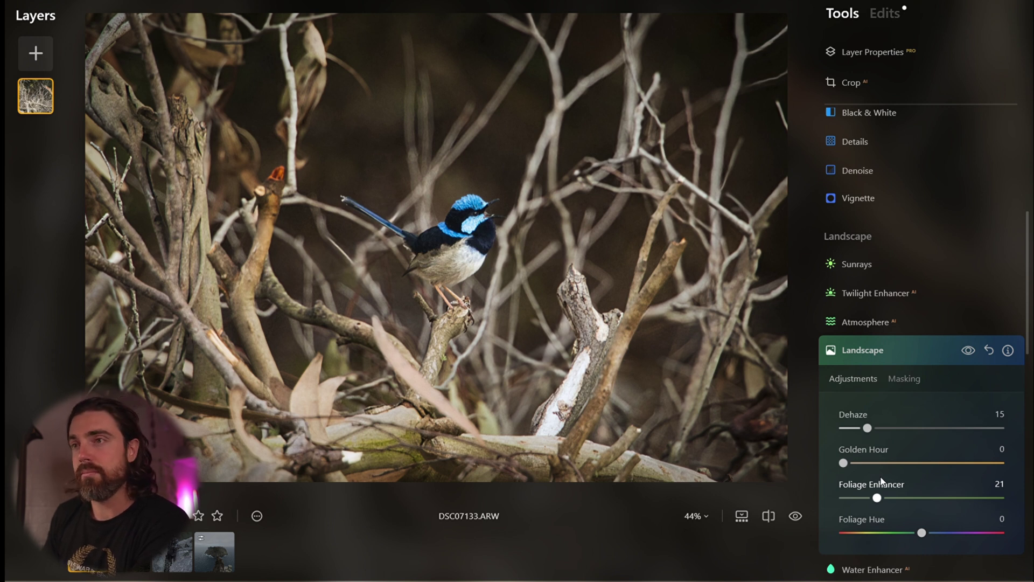
{"action": "left_click", "coordinate": [932, 356]}
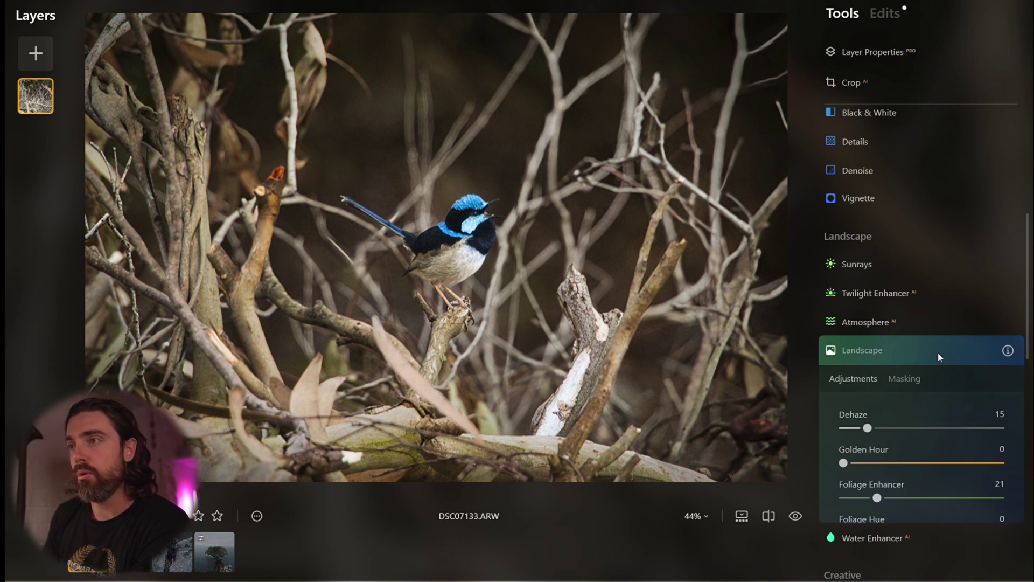
{"action": "left_click", "coordinate": [794, 516]}
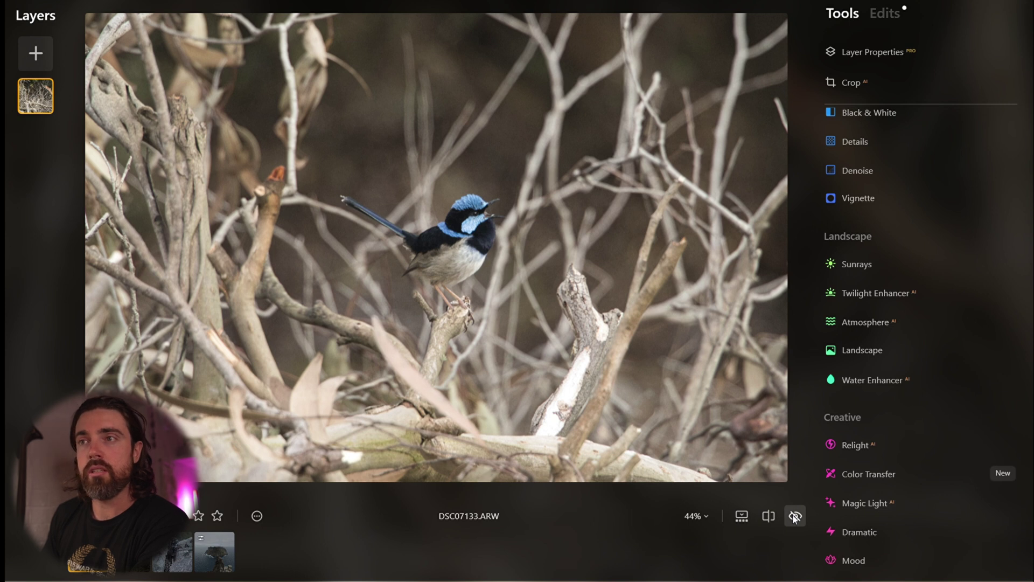
{"action": "left_click", "coordinate": [794, 516]}
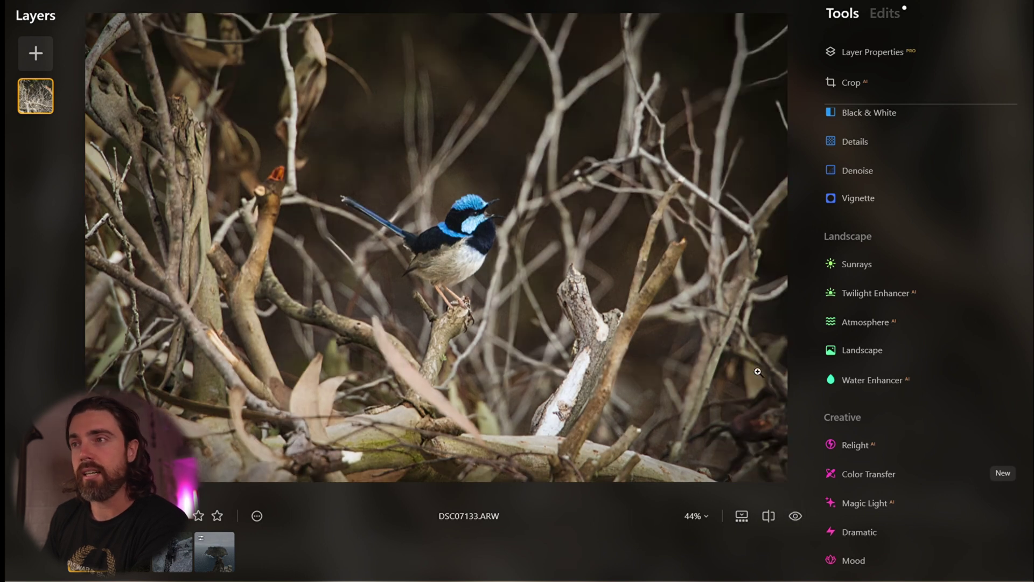
Step: Start a new Develop adjustment and paint a brush mask over the bird at size 33 with Softness and Strength at 100
{"action": "scroll", "coordinate": [956, 387], "scroll_direction": "up", "scroll_amount": 5}
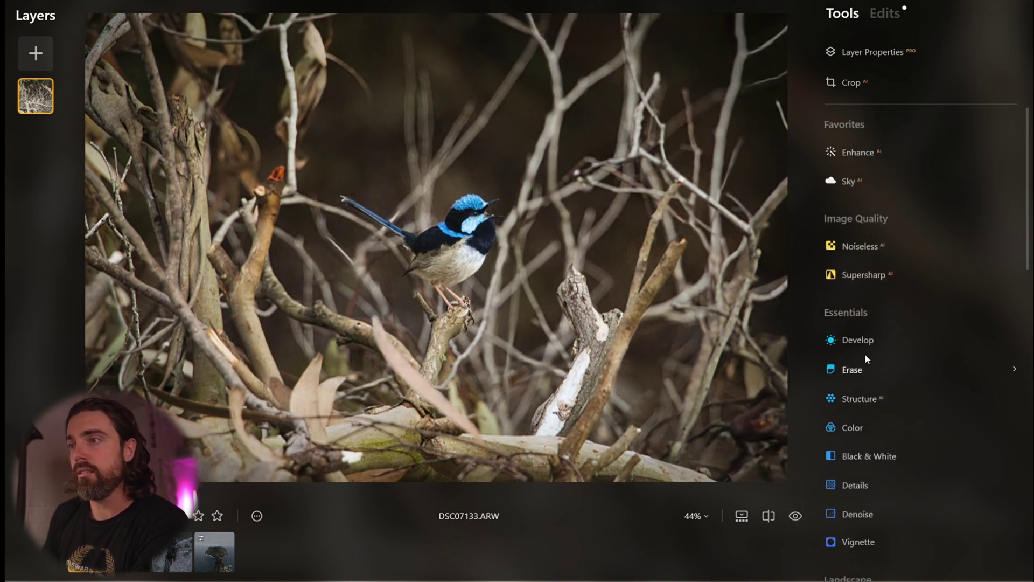
{"action": "left_click", "coordinate": [867, 344]}
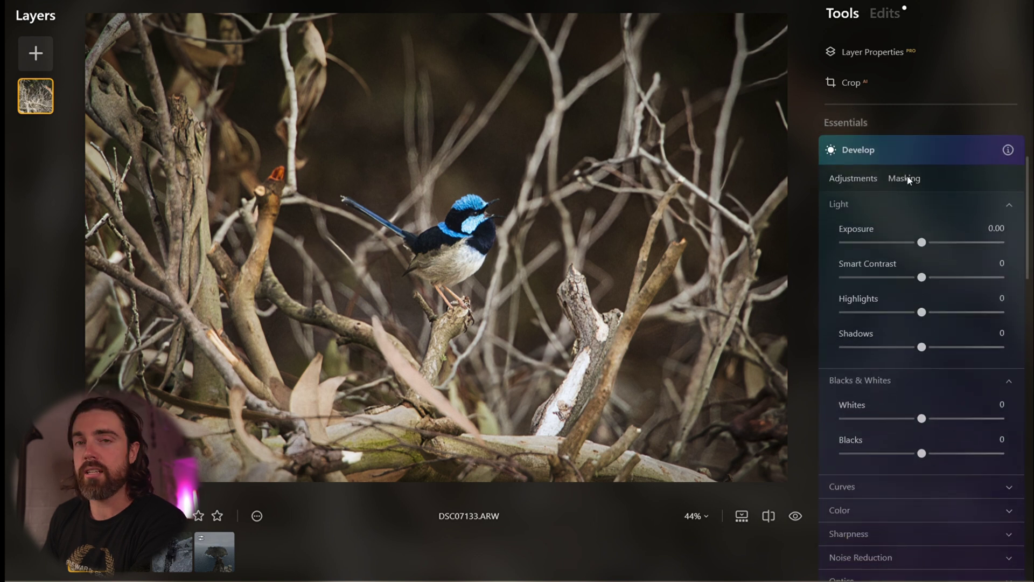
{"action": "left_click", "coordinate": [909, 179]}
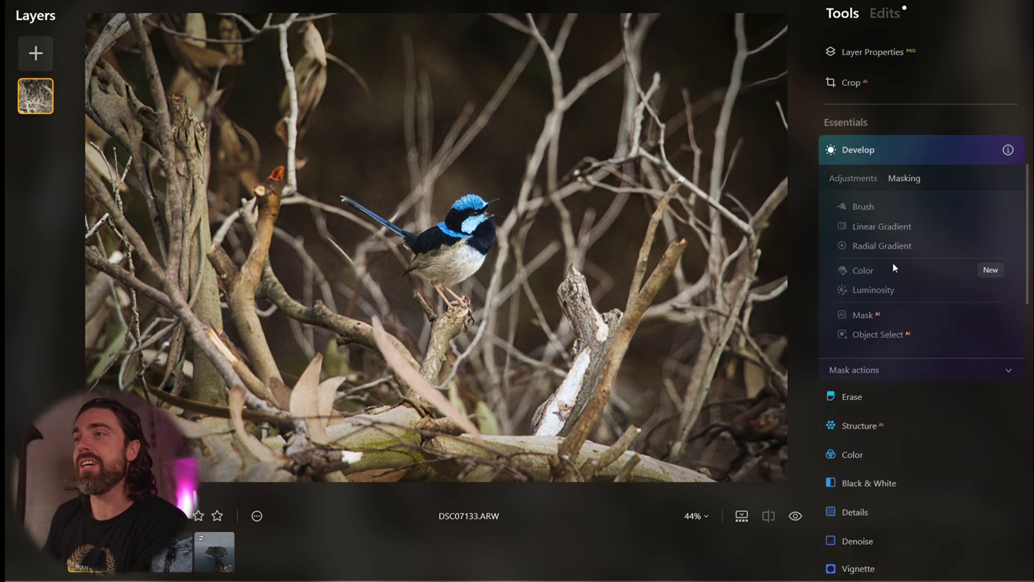
{"action": "left_click", "coordinate": [863, 209]}
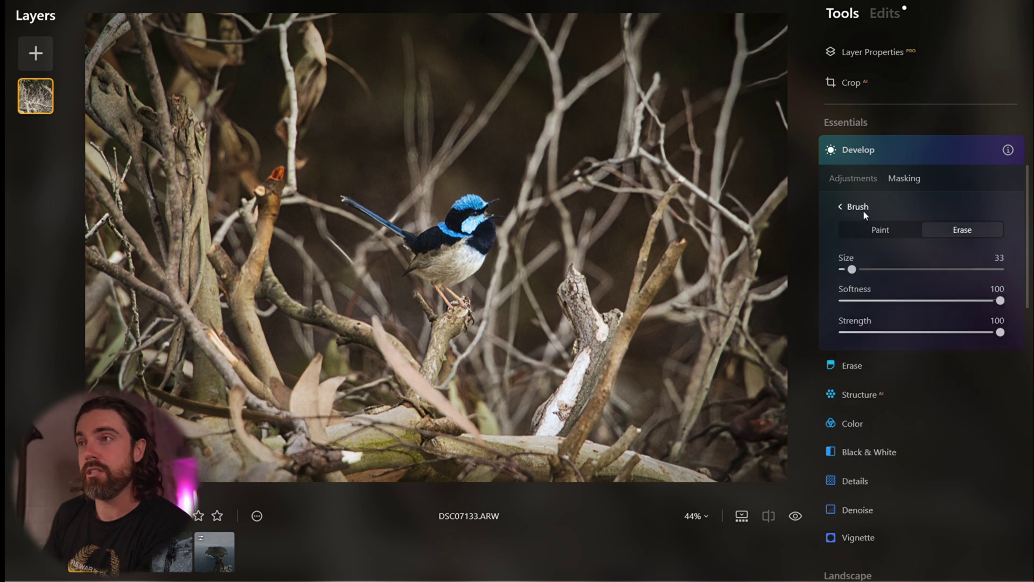
{"action": "left_click", "coordinate": [890, 230]}
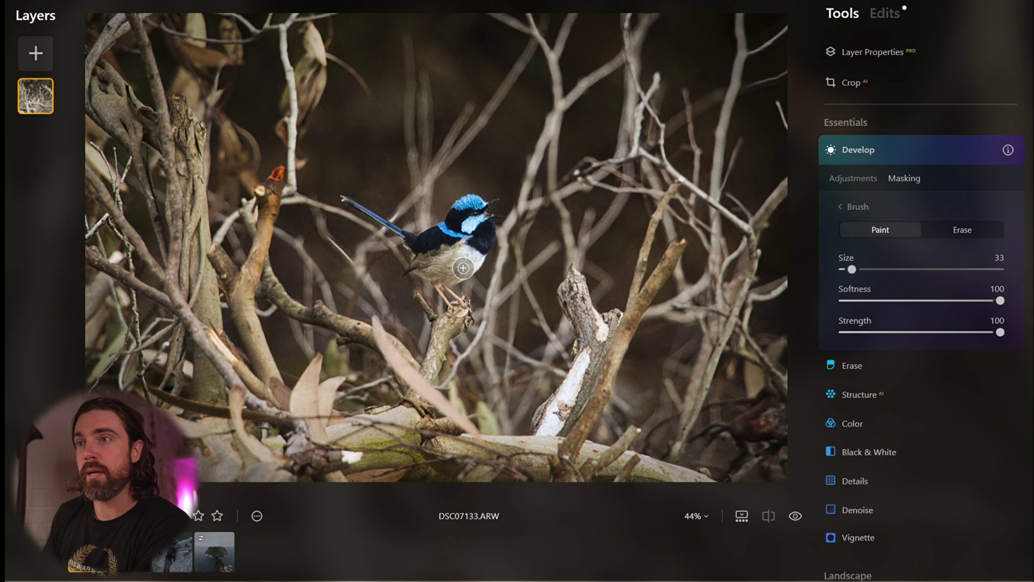
{"action": "mouse_move", "coordinate": [473, 272]}
{"action": "left_mouse_down"}
{"action": "mouse_move", "coordinate": [451, 294]}
{"action": "mouse_move", "coordinate": [480, 227]}
{"action": "mouse_move", "coordinate": [483, 257]}
{"action": "mouse_move", "coordinate": [486, 216]}
{"action": "mouse_move", "coordinate": [443, 263]}
{"action": "mouse_move", "coordinate": [476, 244]}
{"action": "mouse_move", "coordinate": [430, 259]}
{"action": "mouse_move", "coordinate": [443, 282]}
{"action": "left_mouse_up"}
{"action": "mouse_move", "coordinate": [474, 224]}
{"action": "left_mouse_down"}
{"action": "mouse_move", "coordinate": [488, 220]}
{"action": "mouse_move", "coordinate": [423, 254]}
{"action": "left_mouse_up"}
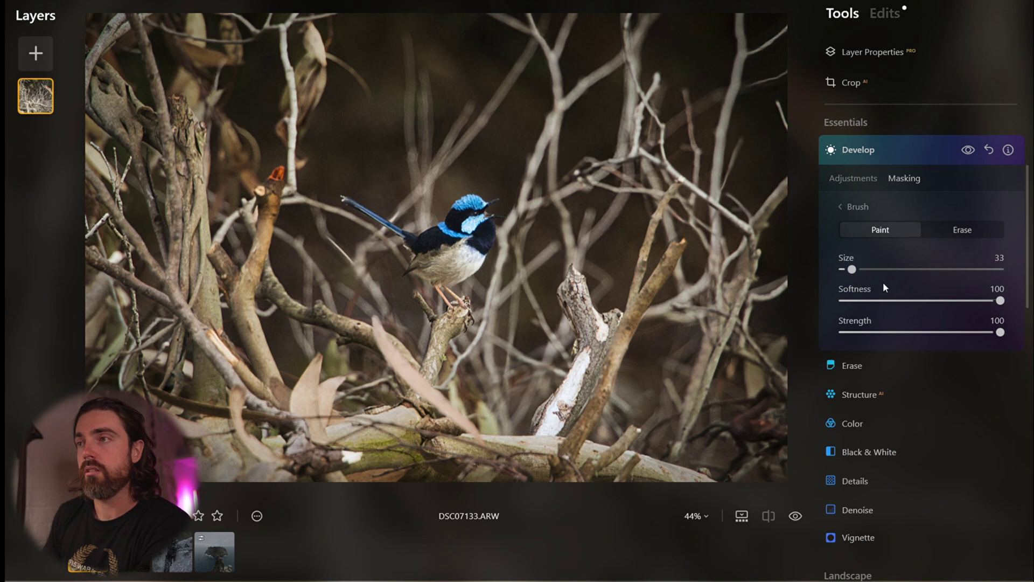
Step: Invert the bird's brush mask so the Develop adjustment targets the surroundings instead of the bird
{"action": "left_click", "coordinate": [870, 181]}
{"action": "left_click", "coordinate": [892, 180]}
{"action": "left_click", "coordinate": [851, 207]}
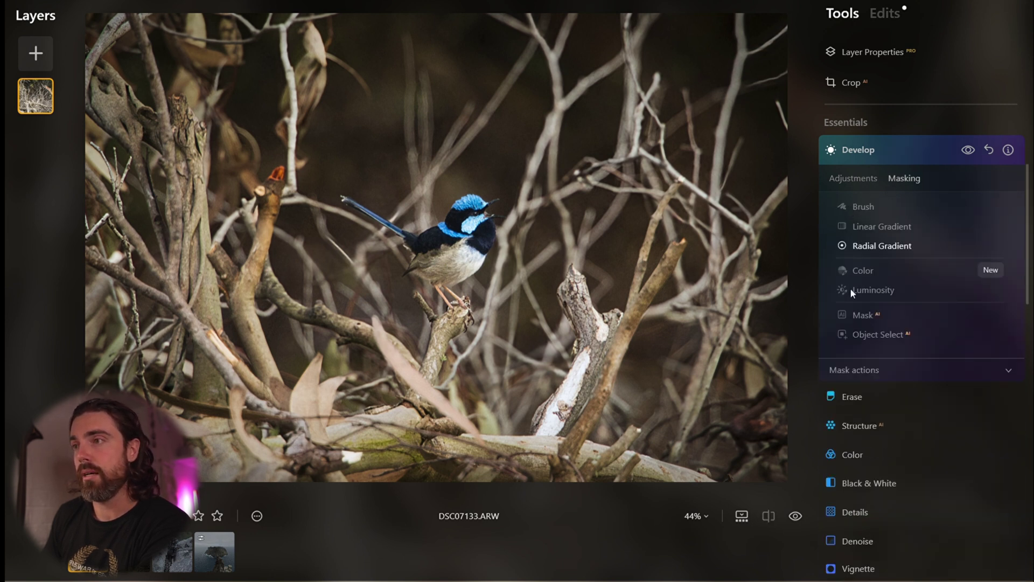
{"action": "left_click", "coordinate": [857, 371]}
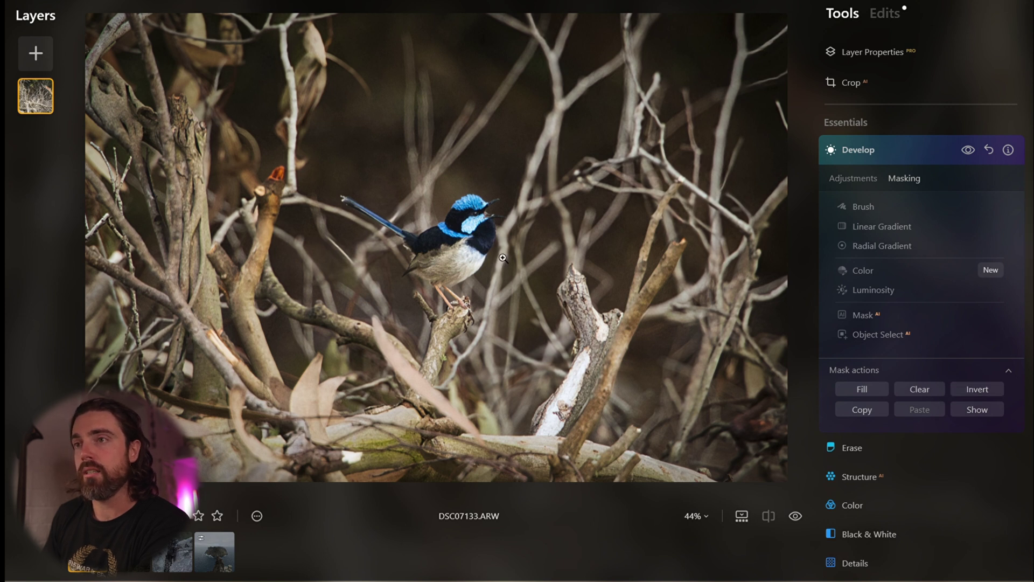
Step: Darken the masked background with Exposure at -0.34 and Blacks at -17
{"action": "left_click", "coordinate": [862, 182]}
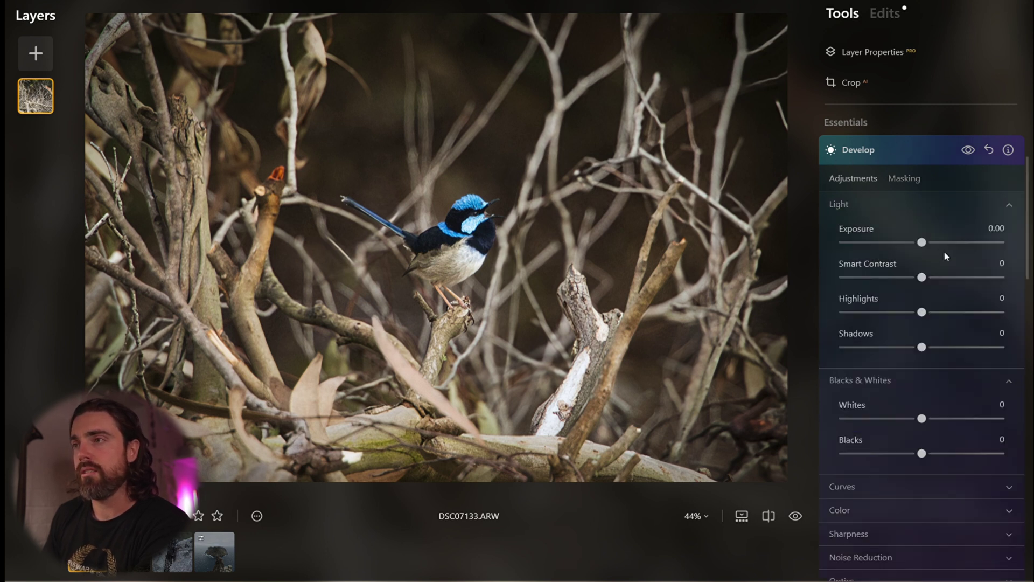
{"action": "mouse_move", "coordinate": [922, 242]}
{"action": "left_mouse_down"}
{"action": "mouse_move", "coordinate": [865, 244]}
{"action": "mouse_move", "coordinate": [915, 246]}
{"action": "left_mouse_up"}
{"action": "double_click", "coordinate": [918, 247]}
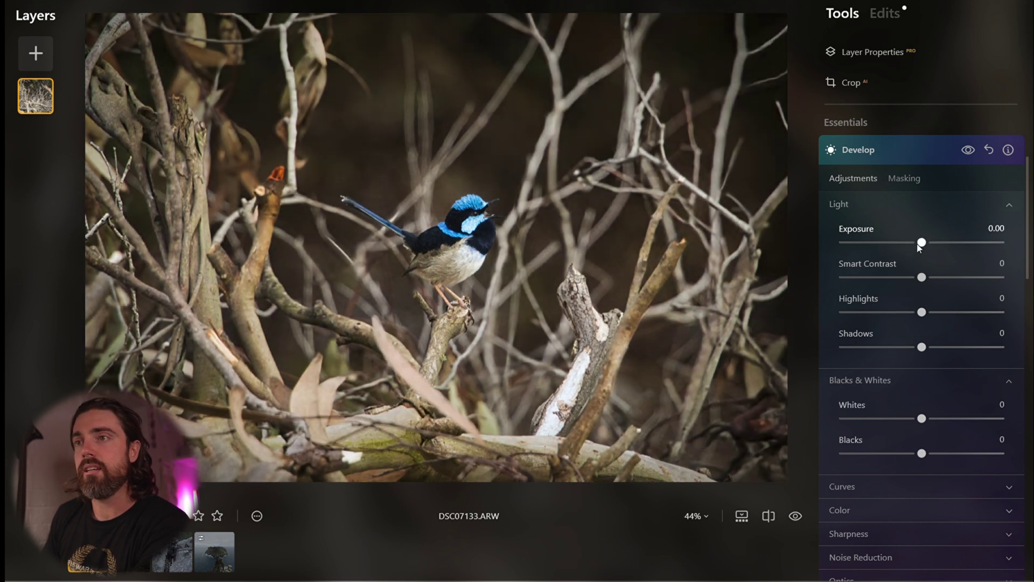
{"action": "left_click_drag", "start_coordinate": [919, 246], "coordinate": [915, 248]}
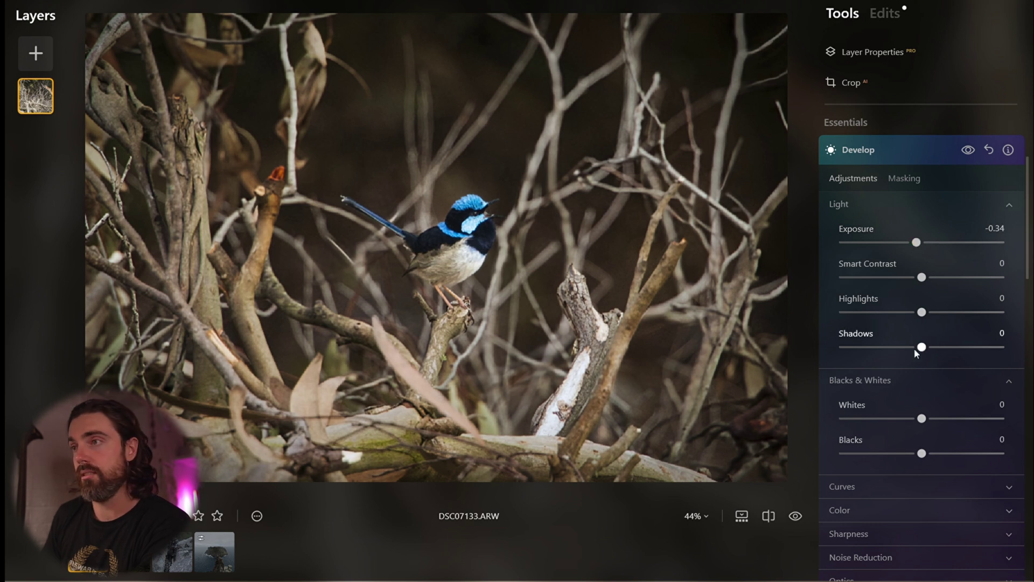
{"action": "left_click_drag", "start_coordinate": [921, 453], "coordinate": [909, 454]}
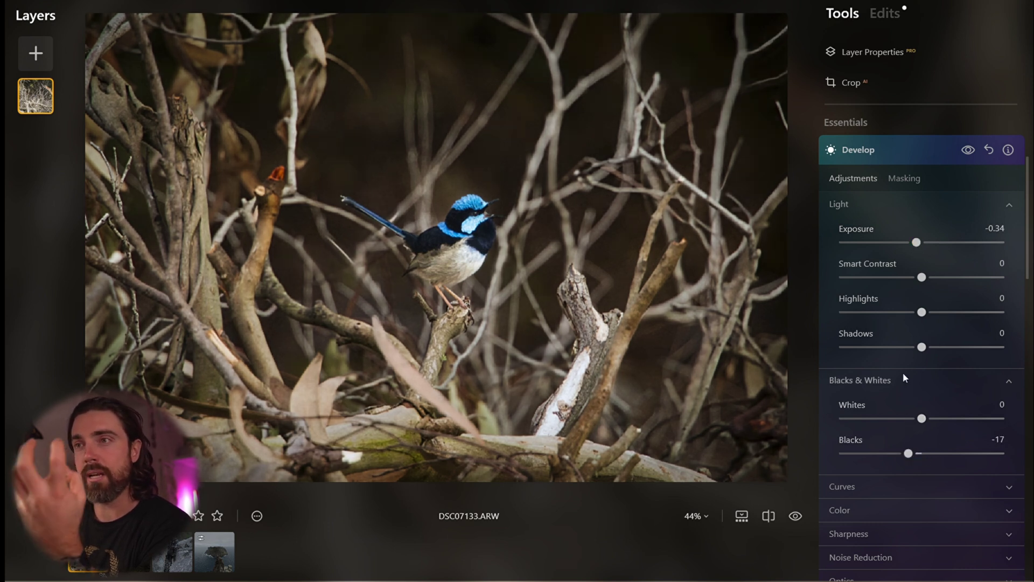
Step: Erase the background mask from the bird's head and beak with the mask brush at size 33
{"action": "left_click", "coordinate": [908, 183]}
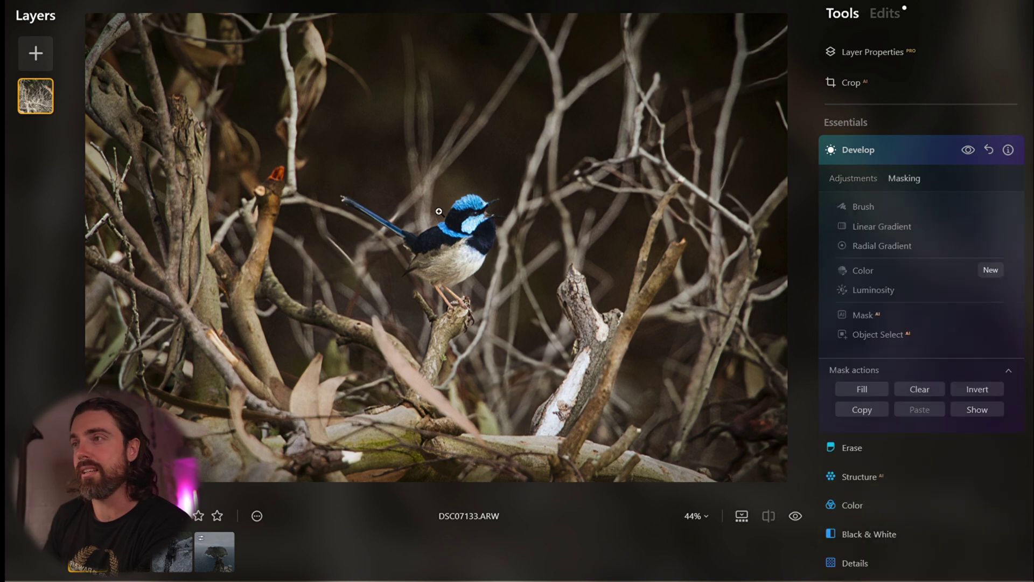
{"action": "scroll", "coordinate": [452, 224], "scroll_direction": "up", "scroll_amount": 3}
{"action": "scroll", "coordinate": [462, 229], "scroll_direction": "up", "scroll_amount": 1}
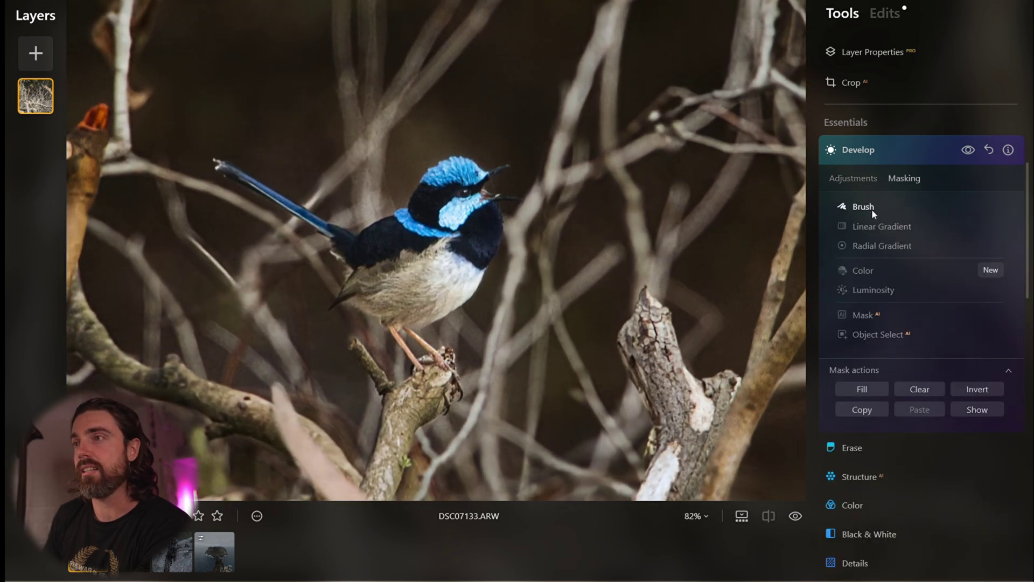
{"action": "left_click", "coordinate": [864, 207]}
{"action": "left_click", "coordinate": [951, 229]}
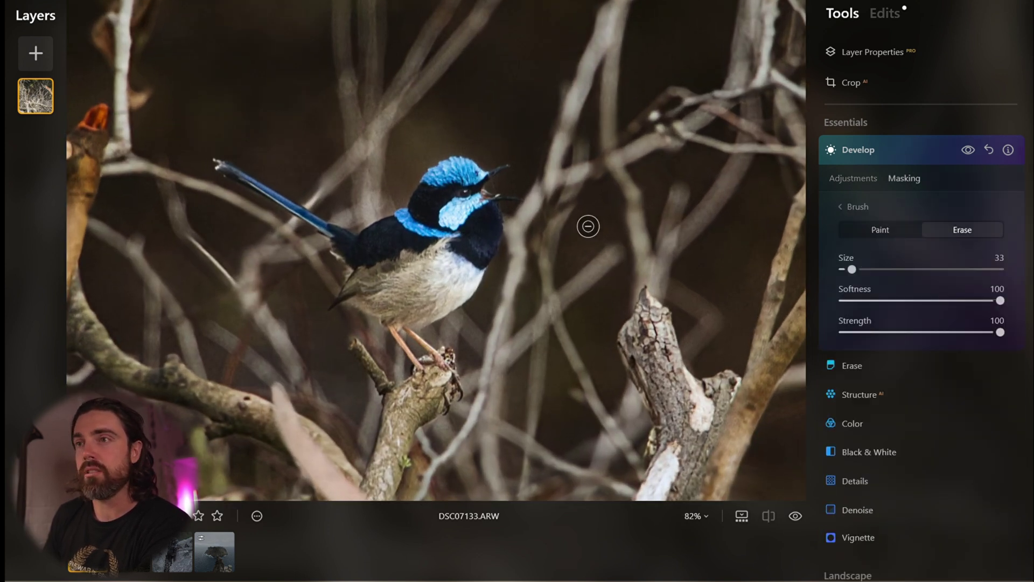
{"action": "scroll", "coordinate": [531, 207], "scroll_direction": "up", "scroll_amount": 5}
{"action": "mouse_move", "coordinate": [474, 206]}
{"action": "left_mouse_down"}
{"action": "mouse_move", "coordinate": [479, 224]}
{"action": "mouse_move", "coordinate": [521, 238]}
{"action": "mouse_move", "coordinate": [570, 238]}
{"action": "mouse_move", "coordinate": [481, 238]}
{"action": "mouse_move", "coordinate": [666, 252]}
{"action": "left_mouse_up"}
{"action": "scroll", "coordinate": [589, 237], "scroll_direction": "down", "scroll_amount": 2}
{"action": "scroll", "coordinate": [589, 238], "scroll_direction": "up", "scroll_amount": 6}
{"action": "mouse_move", "coordinate": [463, 116]}
{"action": "left_mouse_down"}
{"action": "mouse_move", "coordinate": [539, 61]}
{"action": "mouse_move", "coordinate": [461, 98]}
{"action": "mouse_move", "coordinate": [477, 80]}
{"action": "mouse_move", "coordinate": [580, 40]}
{"action": "mouse_move", "coordinate": [506, 81]}
{"action": "left_mouse_up"}
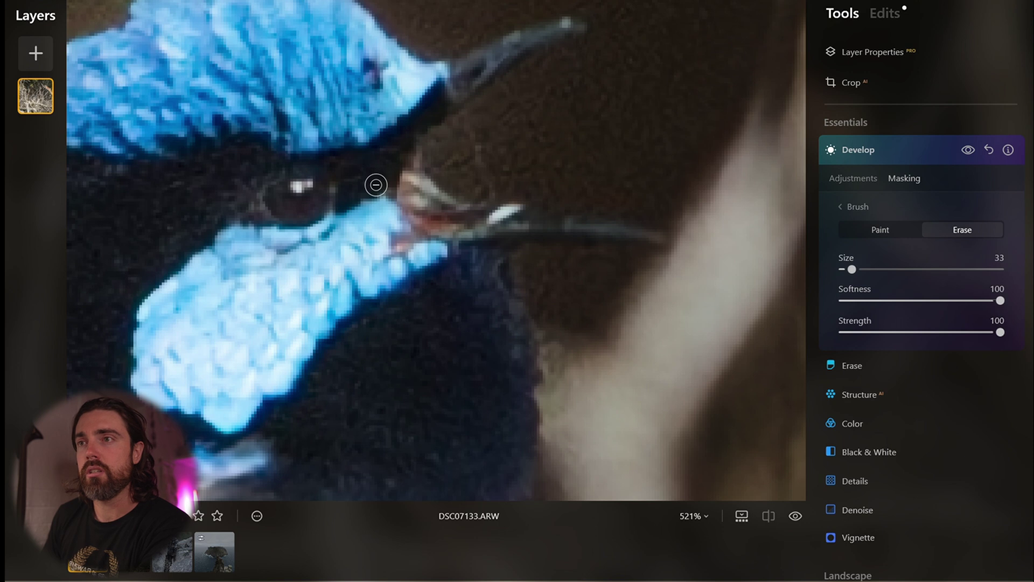
Step: Erase the remaining background mask from the bird's body and the base of its tail
{"action": "scroll", "coordinate": [335, 232], "scroll_direction": "down", "scroll_amount": 5}
{"action": "mouse_move", "coordinate": [275, 334]}
{"action": "left_mouse_down"}
{"action": "mouse_move", "coordinate": [351, 296]}
{"action": "mouse_move", "coordinate": [367, 251]}
{"action": "mouse_move", "coordinate": [346, 282]}
{"action": "mouse_move", "coordinate": [360, 244]}
{"action": "mouse_move", "coordinate": [317, 262]}
{"action": "left_mouse_up"}
{"action": "mouse_move", "coordinate": [230, 308]}
{"action": "left_mouse_down"}
{"action": "mouse_move", "coordinate": [168, 286]}
{"action": "mouse_move", "coordinate": [177, 305]}
{"action": "left_mouse_up"}
{"action": "scroll", "coordinate": [110, 274], "scroll_direction": "down", "scroll_amount": 10}
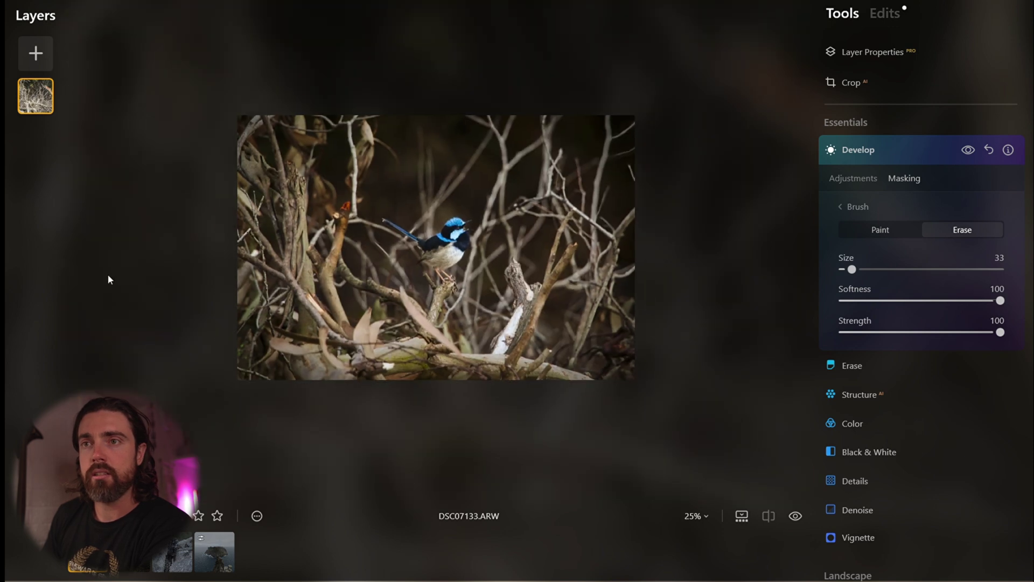
{"action": "scroll", "coordinate": [297, 251], "scroll_direction": "up", "scroll_amount": 10}
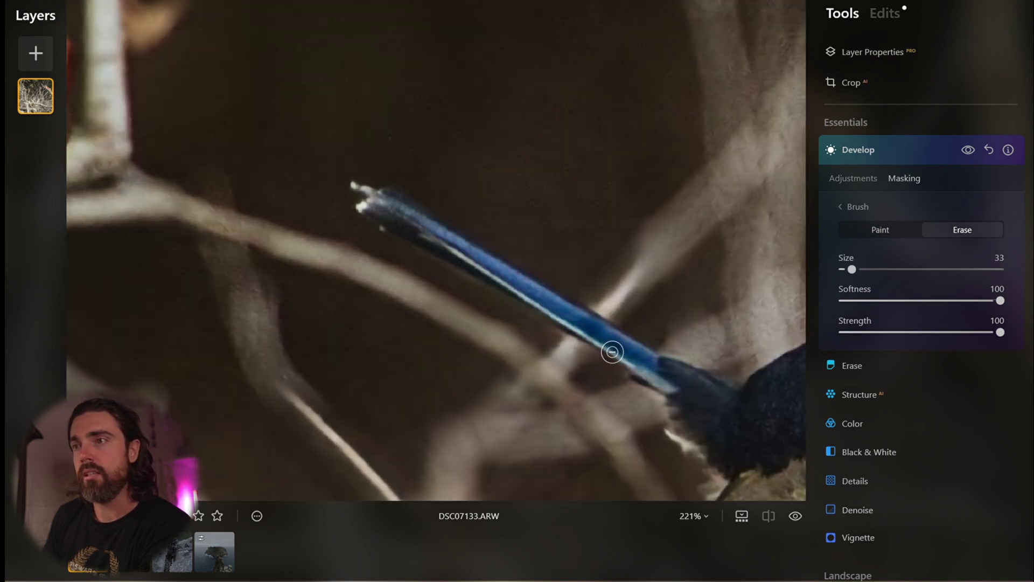
{"action": "mouse_move", "coordinate": [686, 385]}
{"action": "left_mouse_down"}
{"action": "mouse_move", "coordinate": [578, 336]}
{"action": "mouse_move", "coordinate": [629, 361]}
{"action": "mouse_move", "coordinate": [378, 214]}
{"action": "mouse_move", "coordinate": [674, 393]}
{"action": "left_mouse_up"}
{"action": "scroll", "coordinate": [733, 422], "scroll_direction": "down", "scroll_amount": 10}
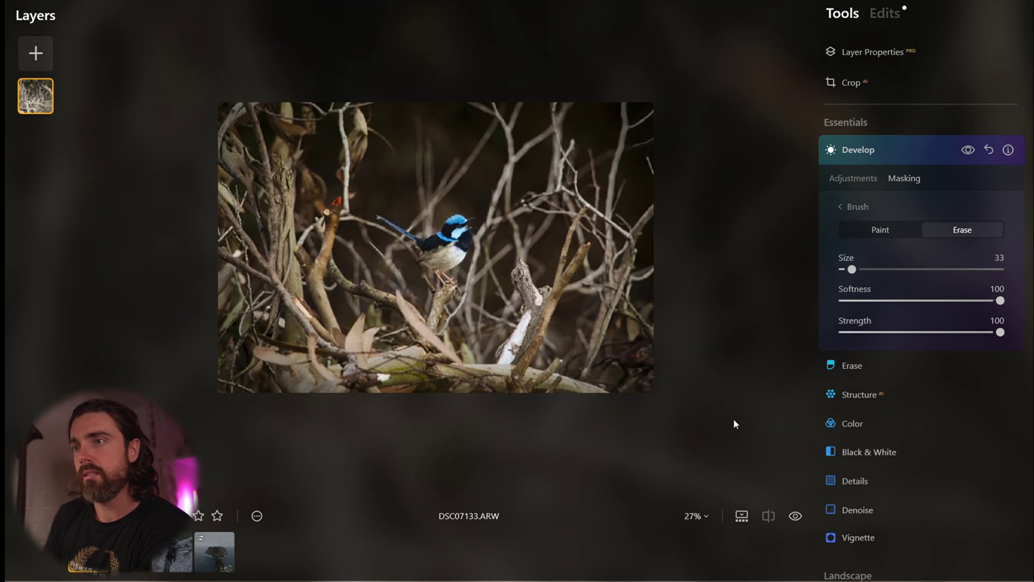
Step: Compare the photo with and without the background-darkening Develop adjustment
{"action": "scroll", "coordinate": [576, 337], "scroll_direction": "up", "scroll_amount": 5}
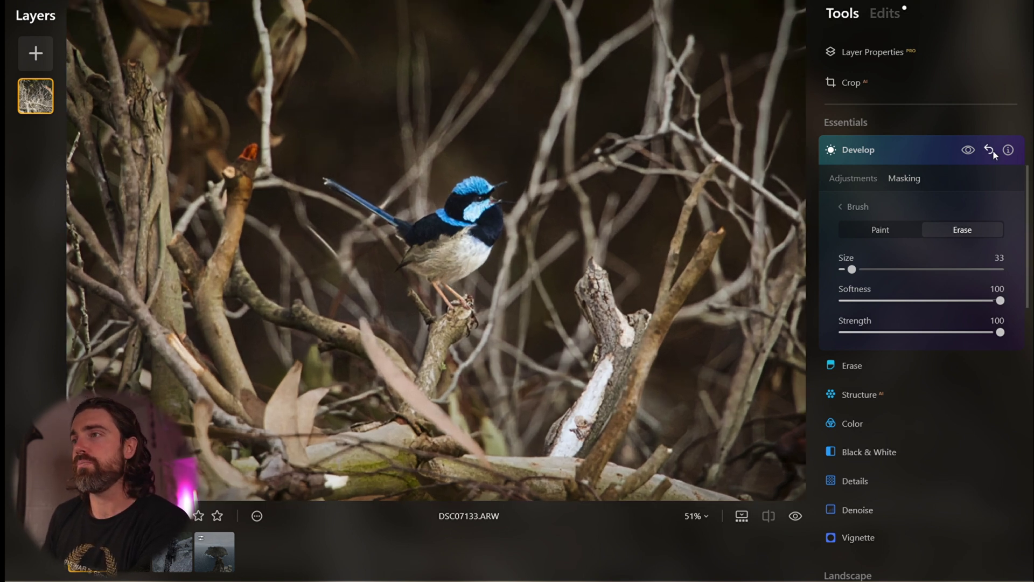
{"action": "left_click", "coordinate": [966, 150]}
{"action": "left_click", "coordinate": [965, 150]}
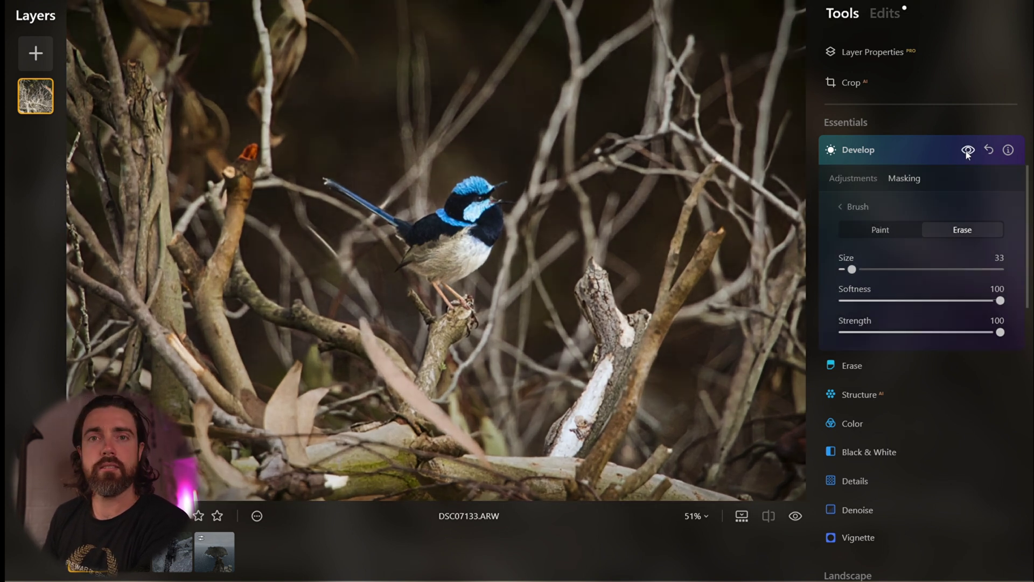
{"action": "left_click", "coordinate": [966, 151]}
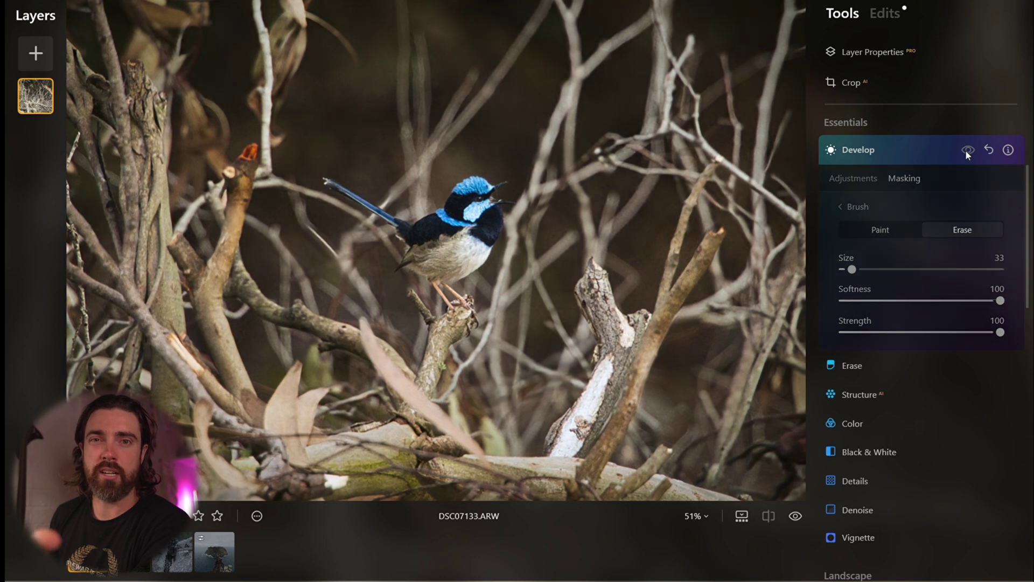
{"action": "left_click", "coordinate": [965, 150]}
{"action": "left_click", "coordinate": [965, 150]}
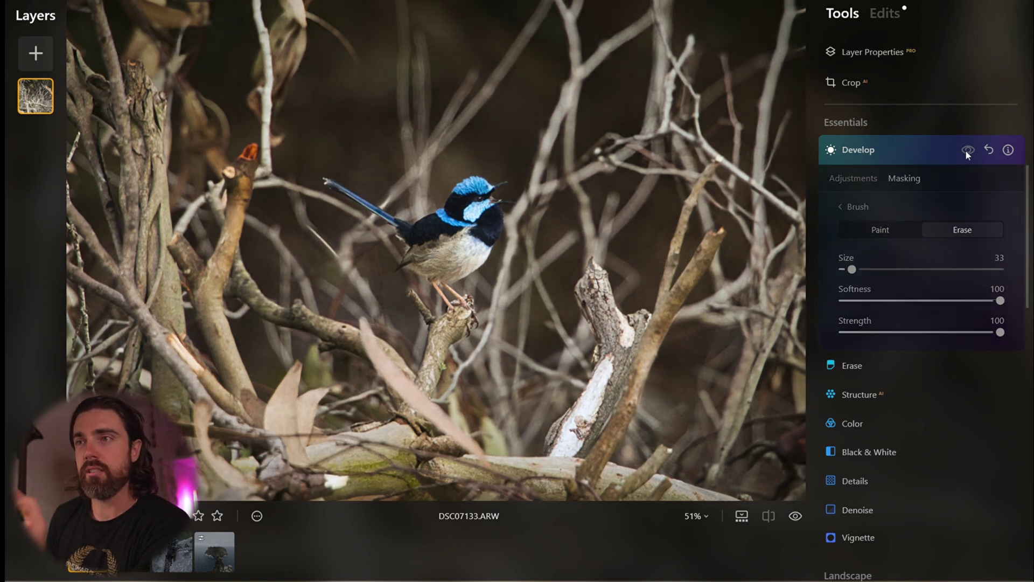
{"action": "left_click", "coordinate": [965, 150]}
{"action": "scroll", "coordinate": [548, 258], "scroll_direction": "down", "scroll_amount": 3}
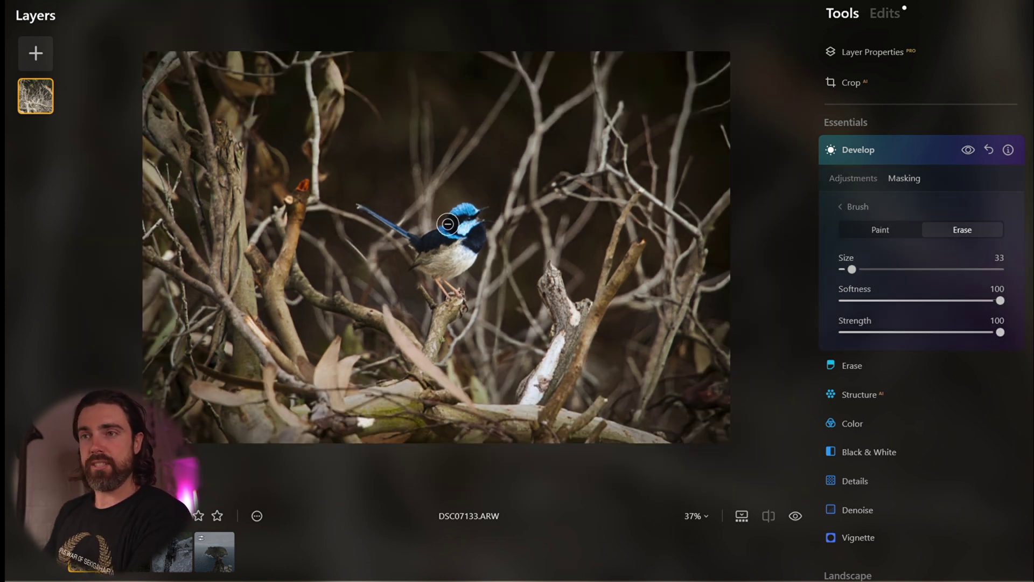